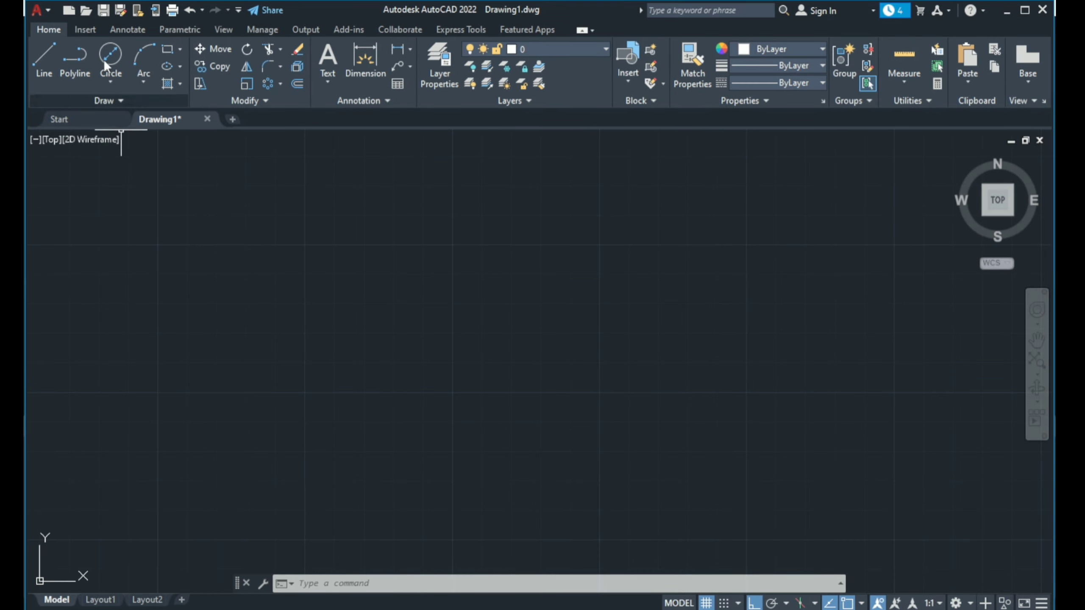
- Draw a circle with a diameter of 70 in the empty drawing area
left_click(109, 83)
left_click(133, 144)
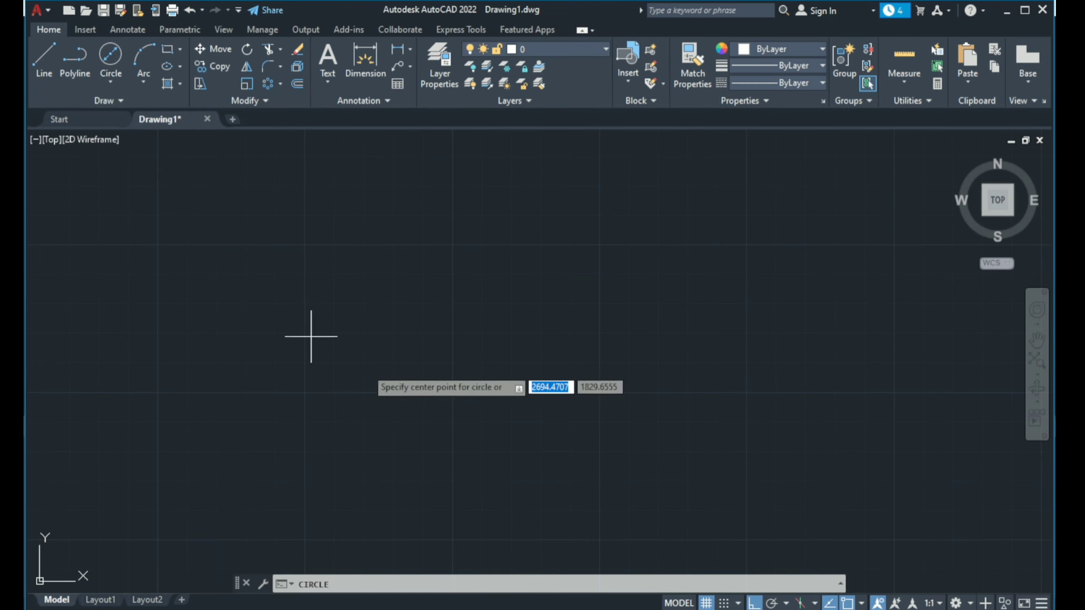
left_click(492, 297)
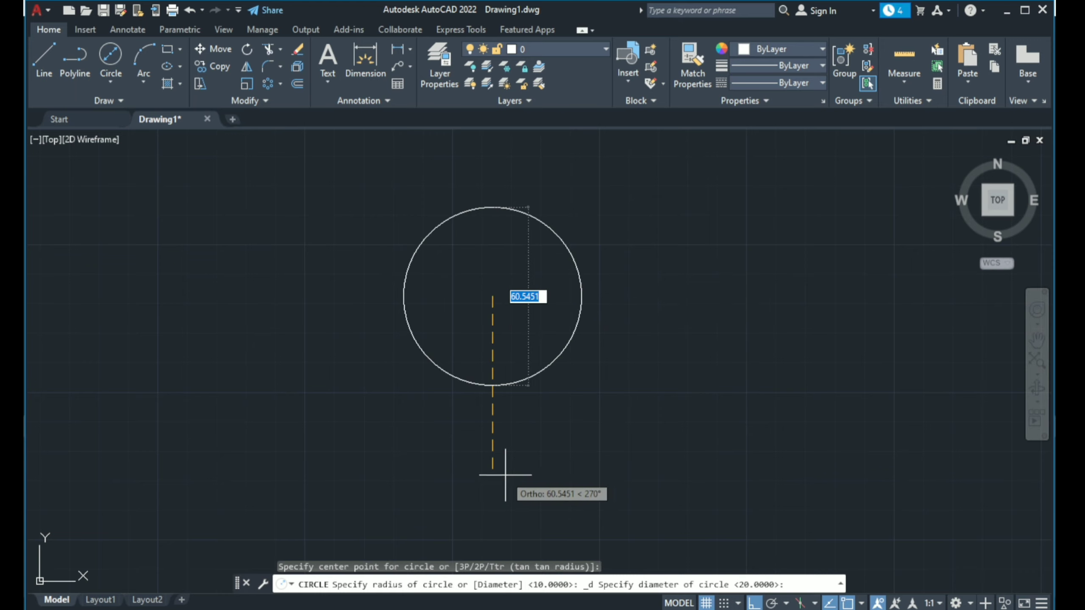
type("70")
key("Return")
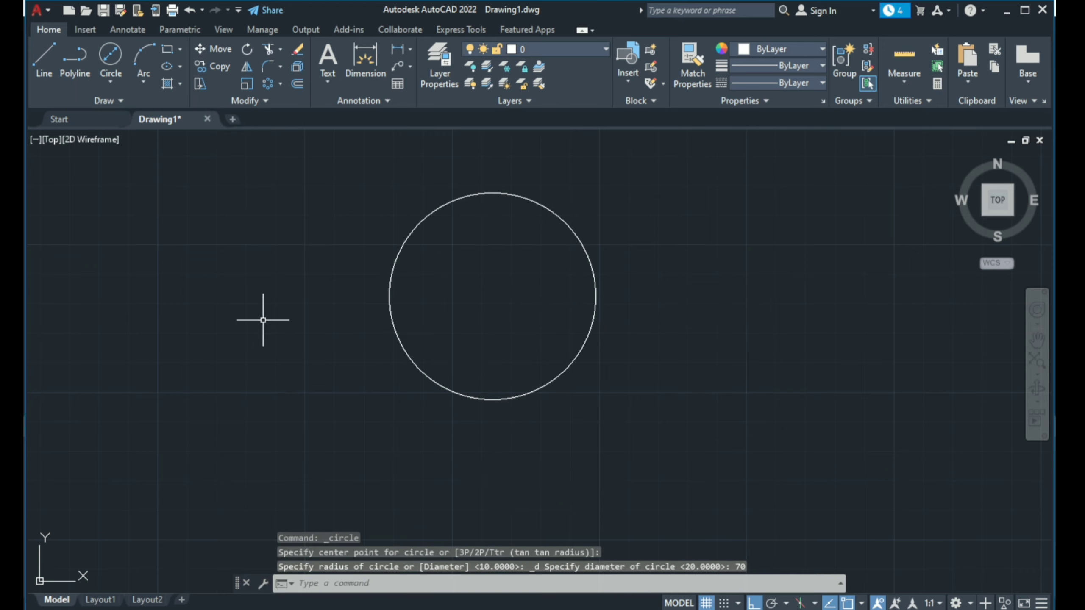
- Draw a concentric circle with a diameter of 52 inside the 70-diameter circle
left_click(106, 63)
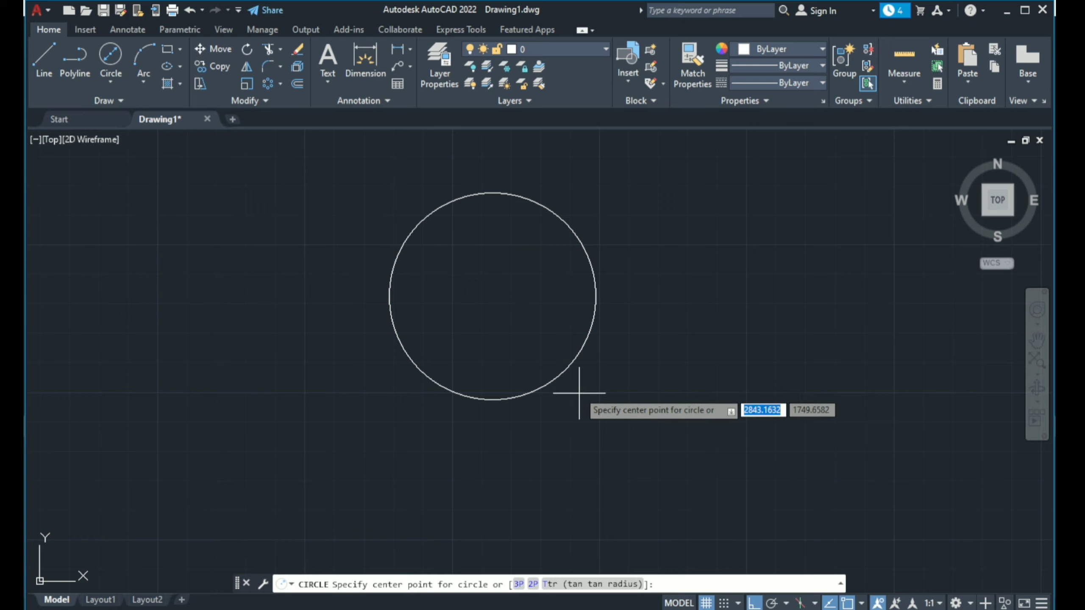
left_click(492, 296)
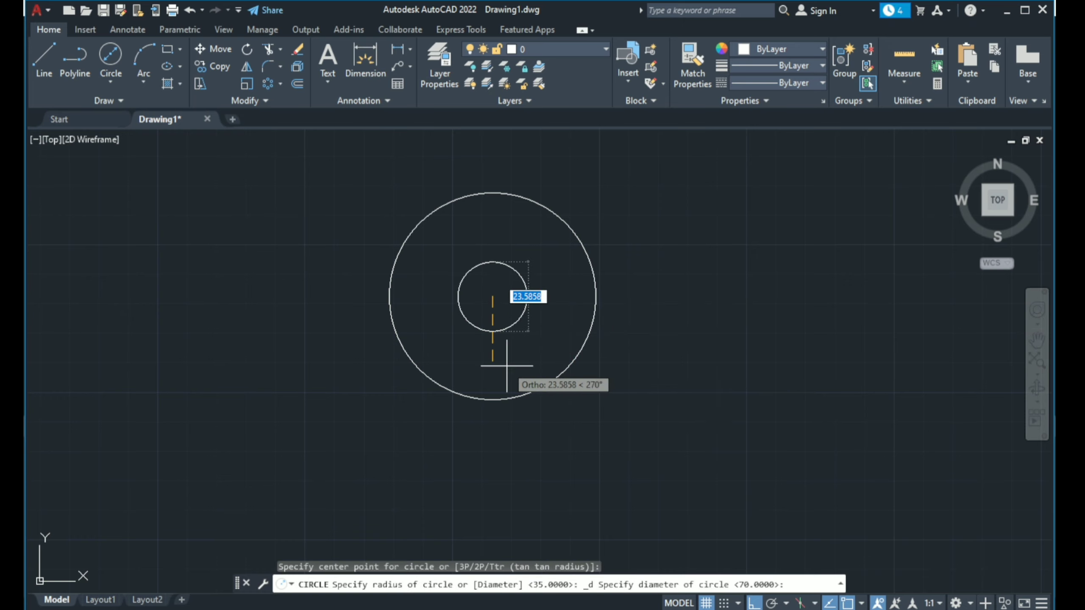
type("52")
key("Return")
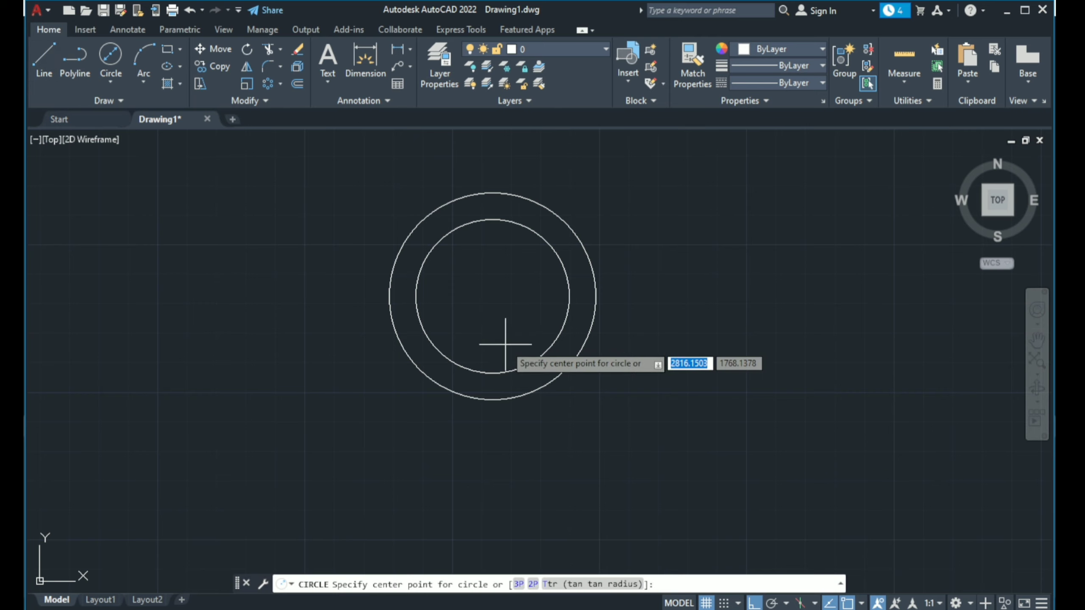
- Draw another circle with a diameter of 28 at the common center
left_click(492, 296)
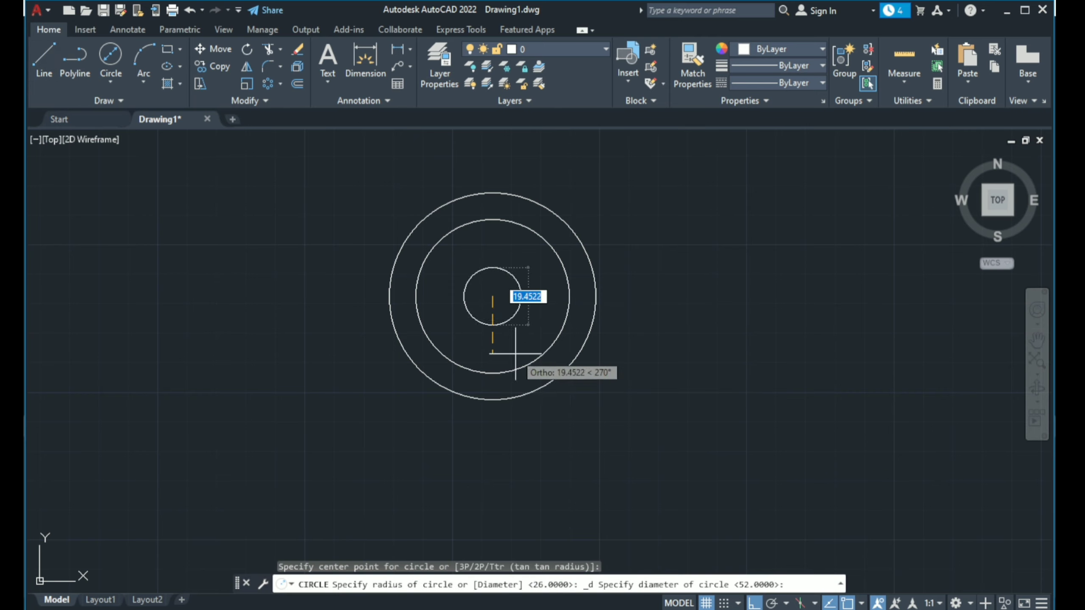
type("2")
type("8")
key("Return")
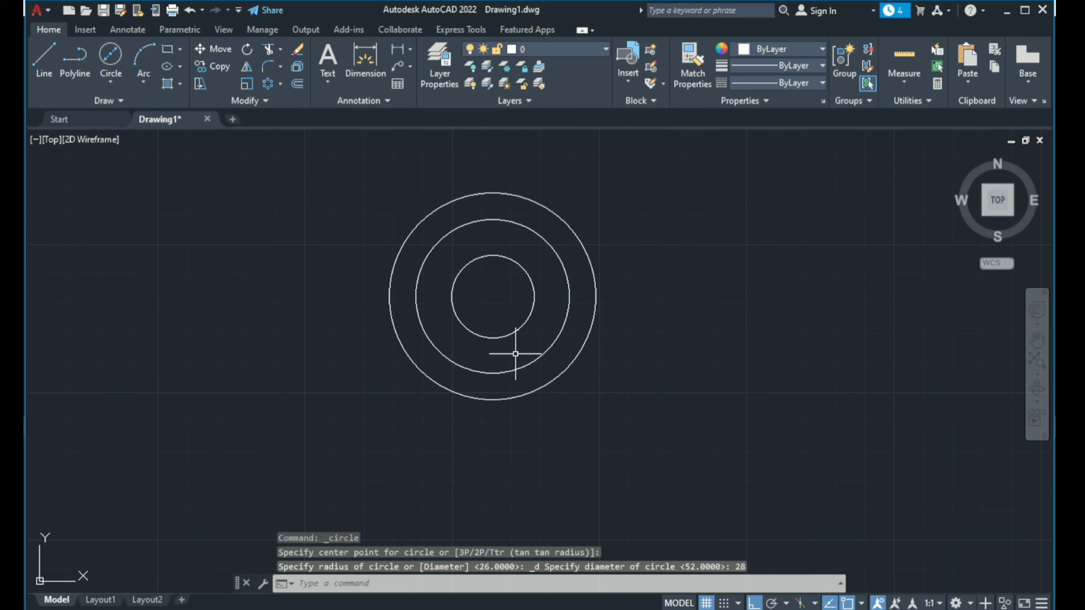
- Draw the innermost concentric circle with a diameter of 20 at the same center
left_click(110, 56)
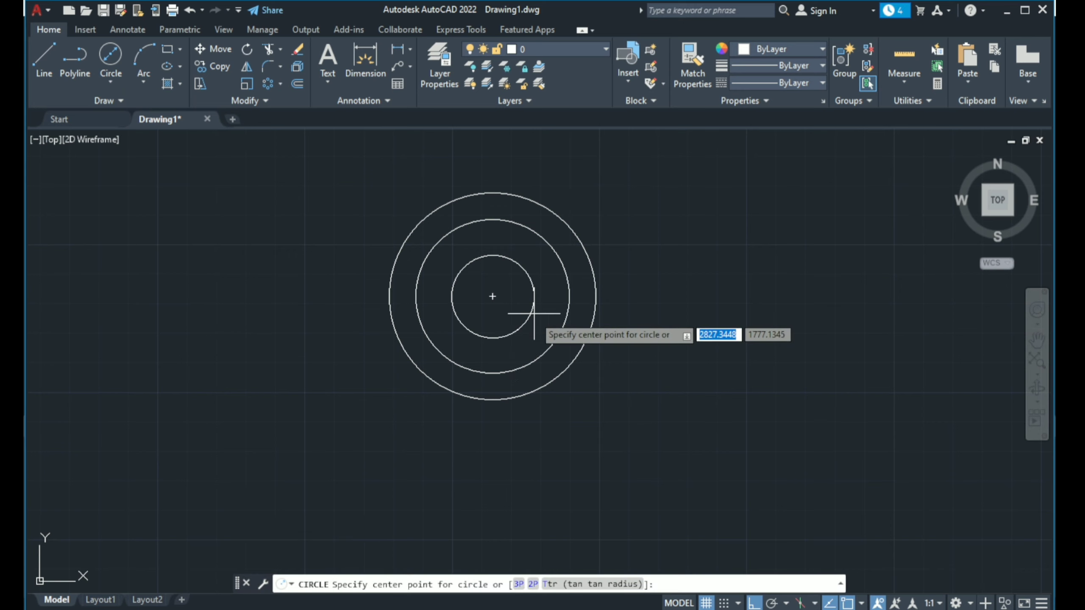
left_click(493, 296)
key("d")
key("Return")
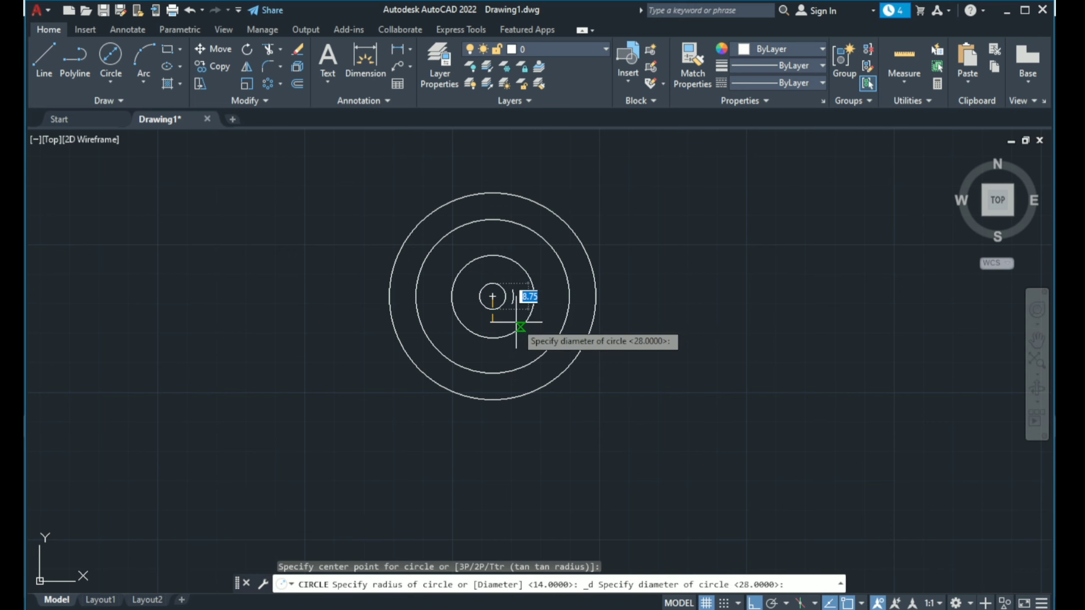
type("20")
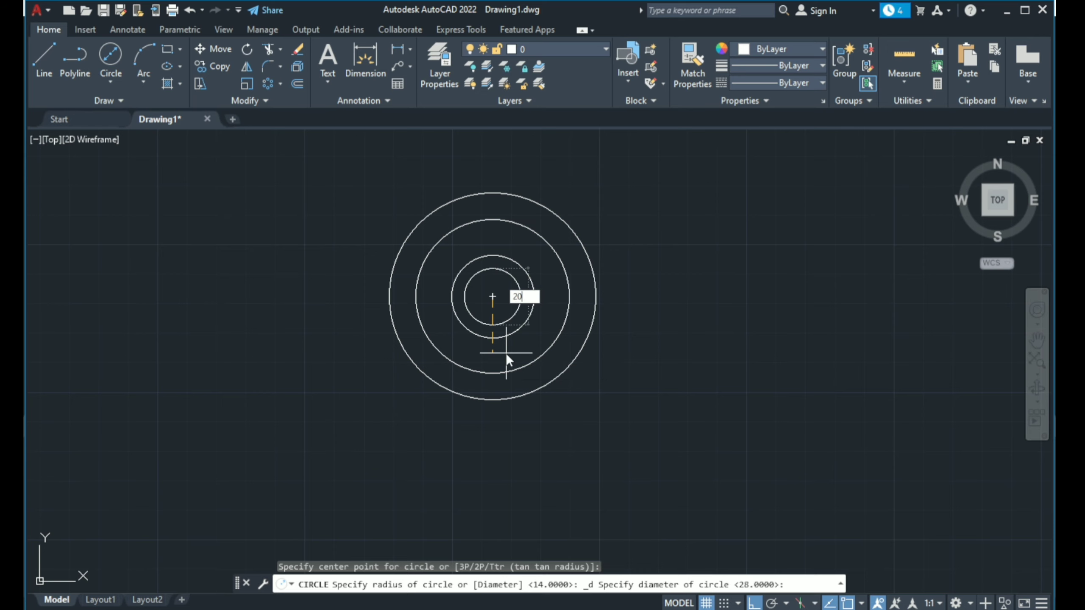
key("Return")
- Draw a small circle with a diameter of 10, centered on the upper quadrant of the 52-diameter circle
middle_click_drag(509, 329, 505, 412)
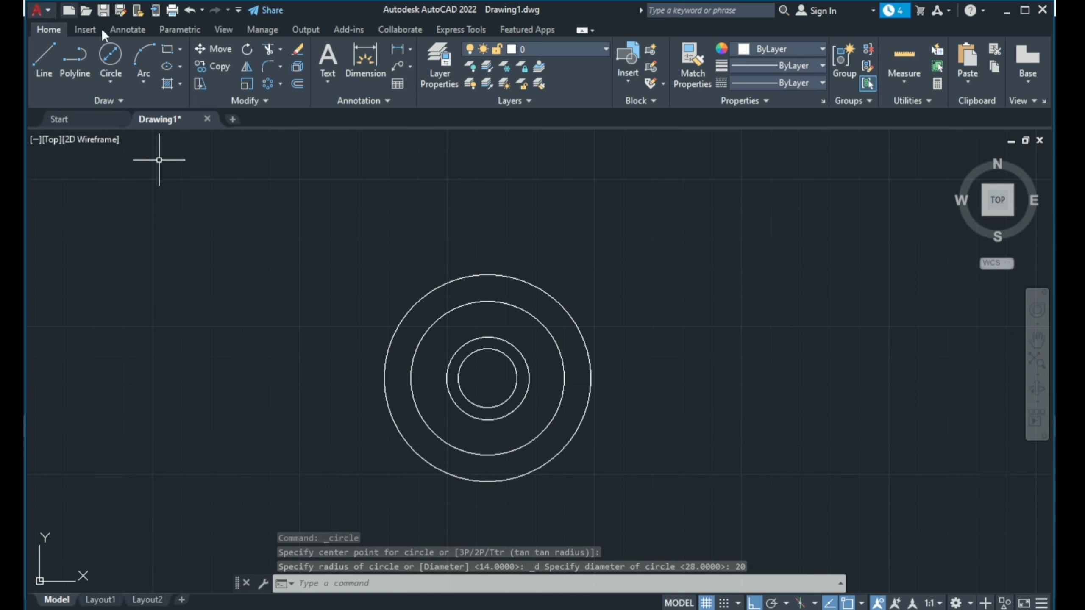
left_click(110, 82)
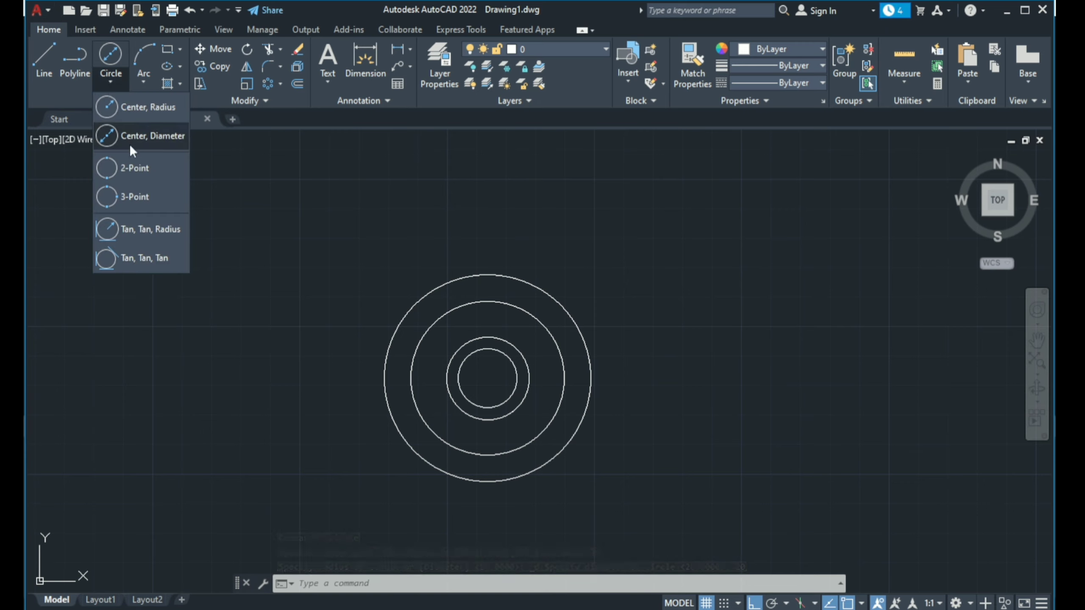
left_click(142, 139)
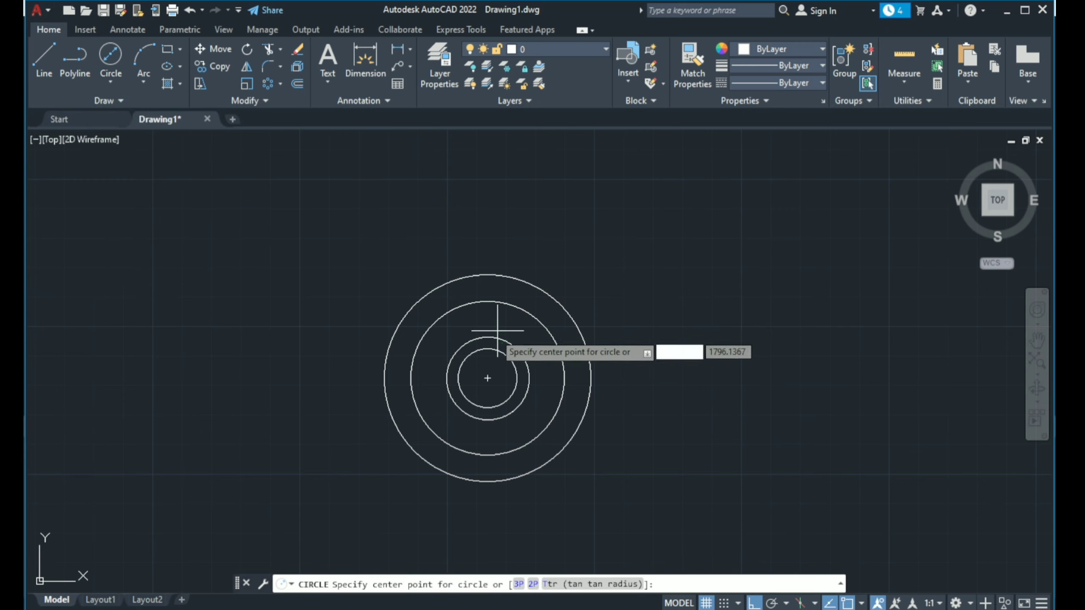
left_click(487, 302)
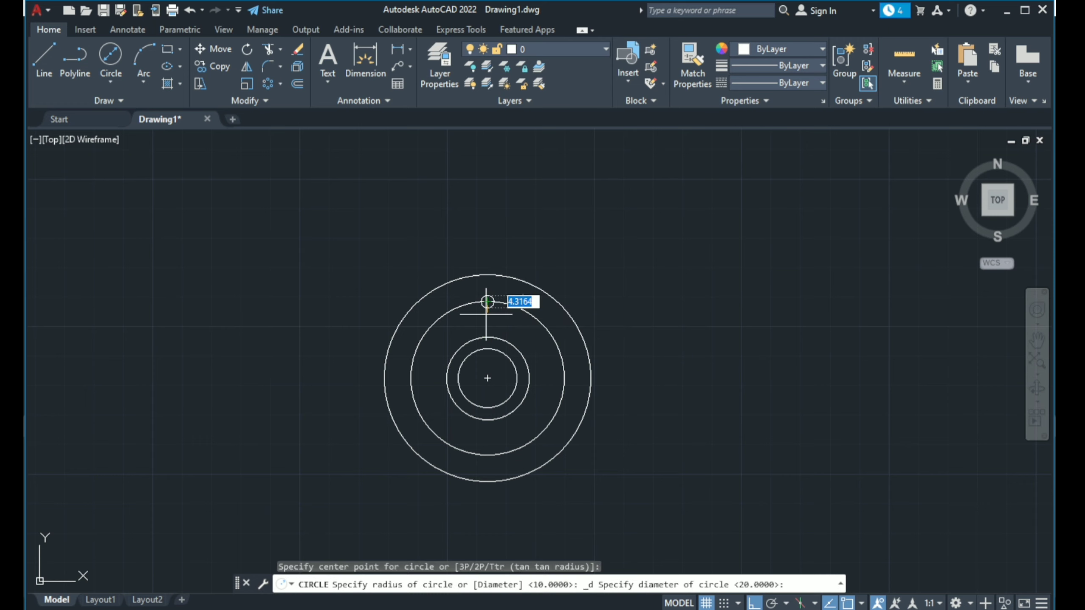
type("10")
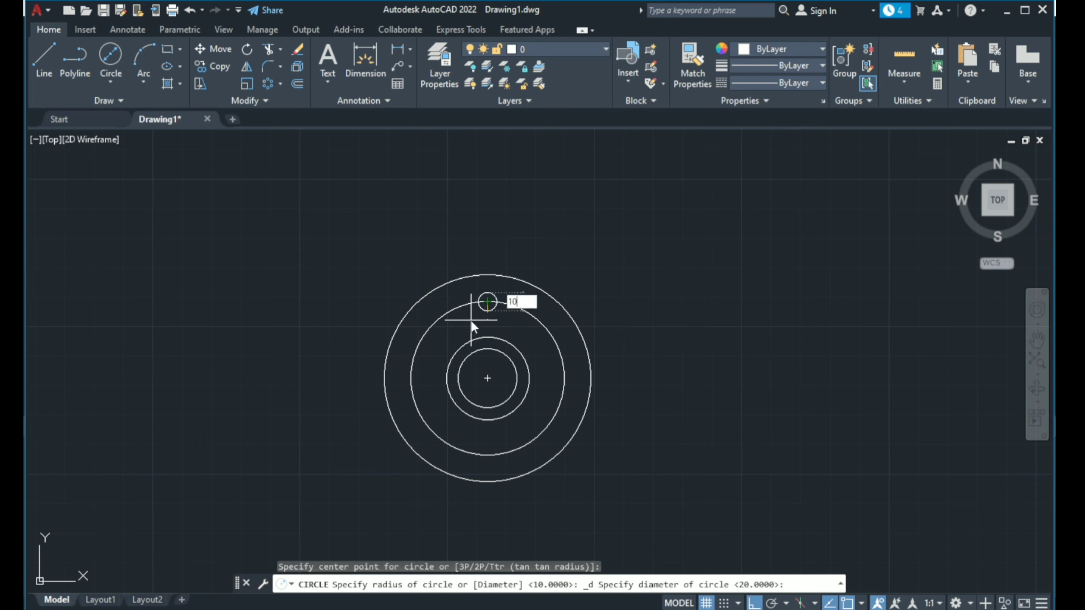
key("Return")
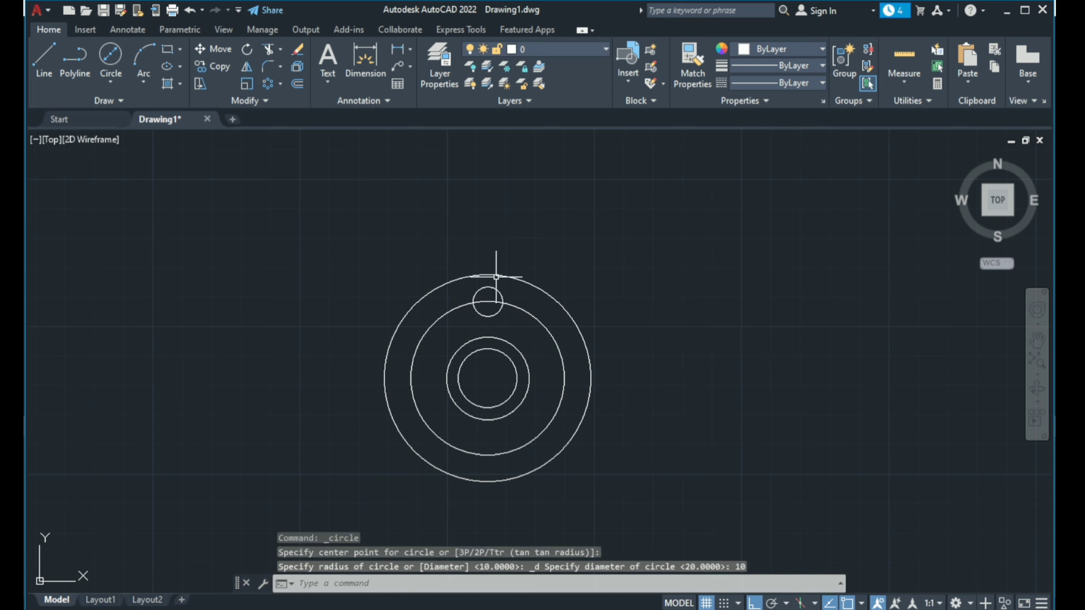
- Rotate the small 10-diameter circle by 45 degrees about the common center, with Ortho mode off
left_click(246, 50)
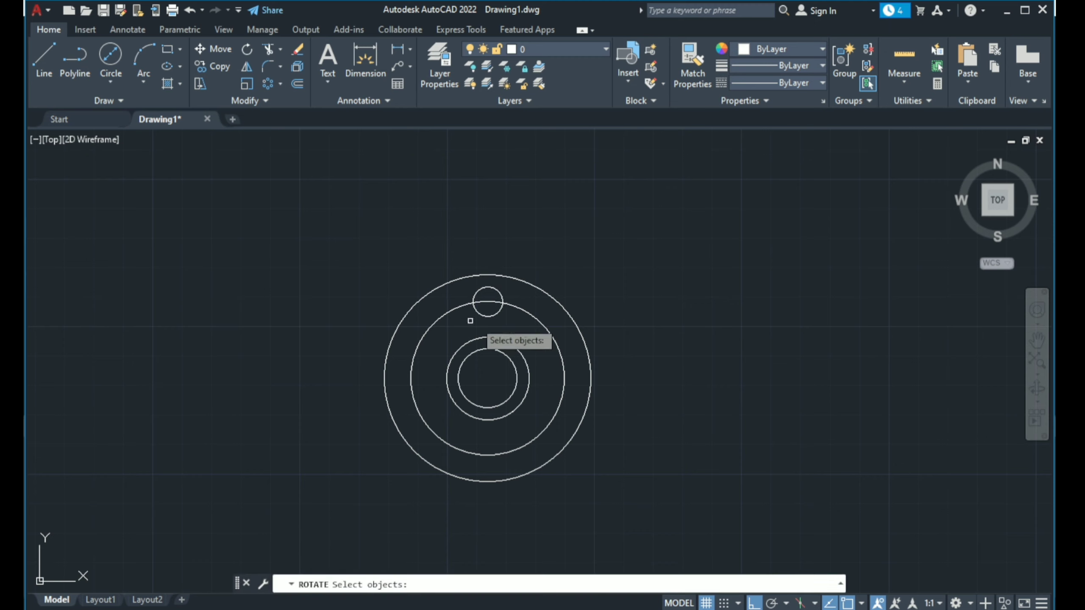
left_click(490, 289)
key("Return")
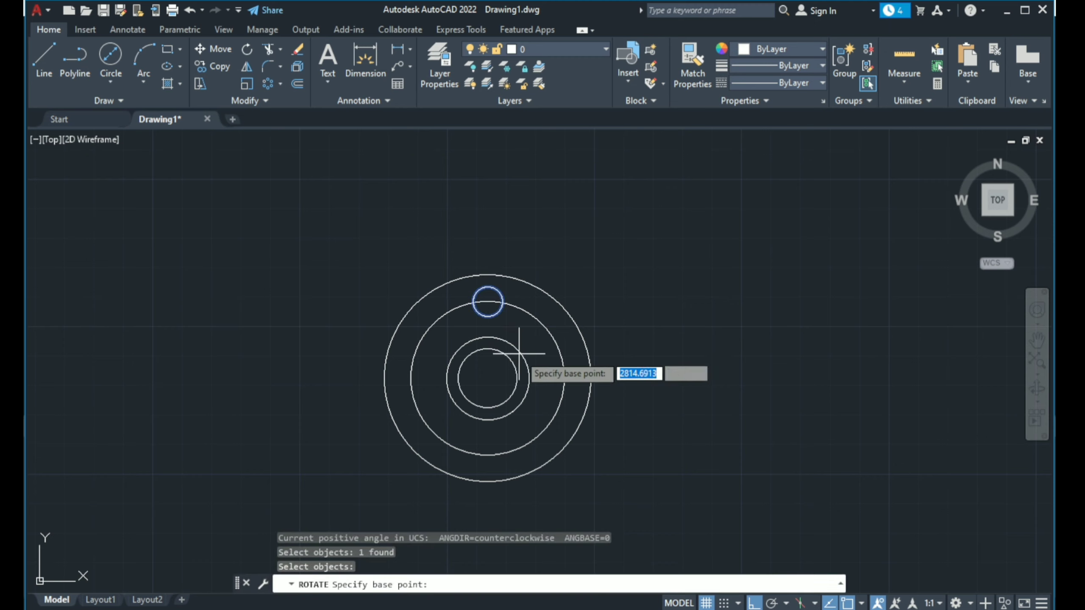
left_click(489, 377)
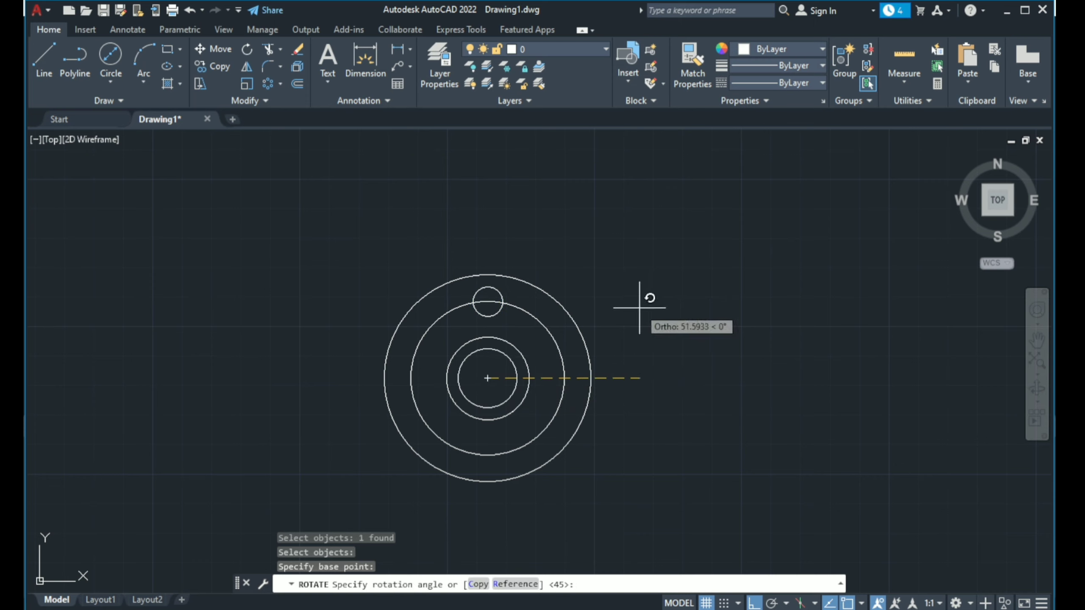
key("F8")
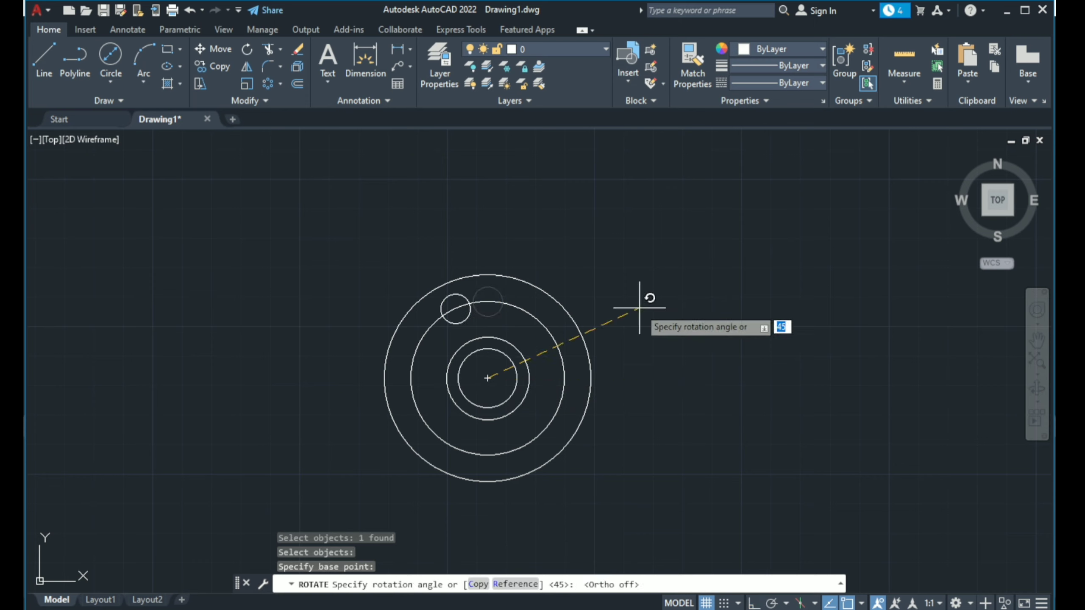
key("Return")
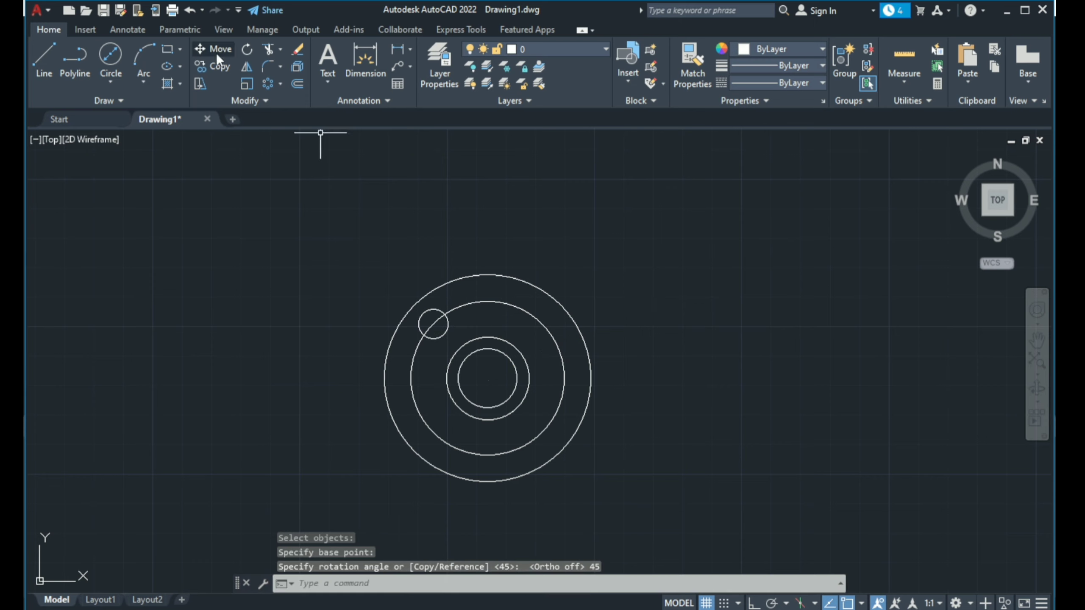
- Create a polar array of the small circle around the common center with 4 items
left_click(267, 84)
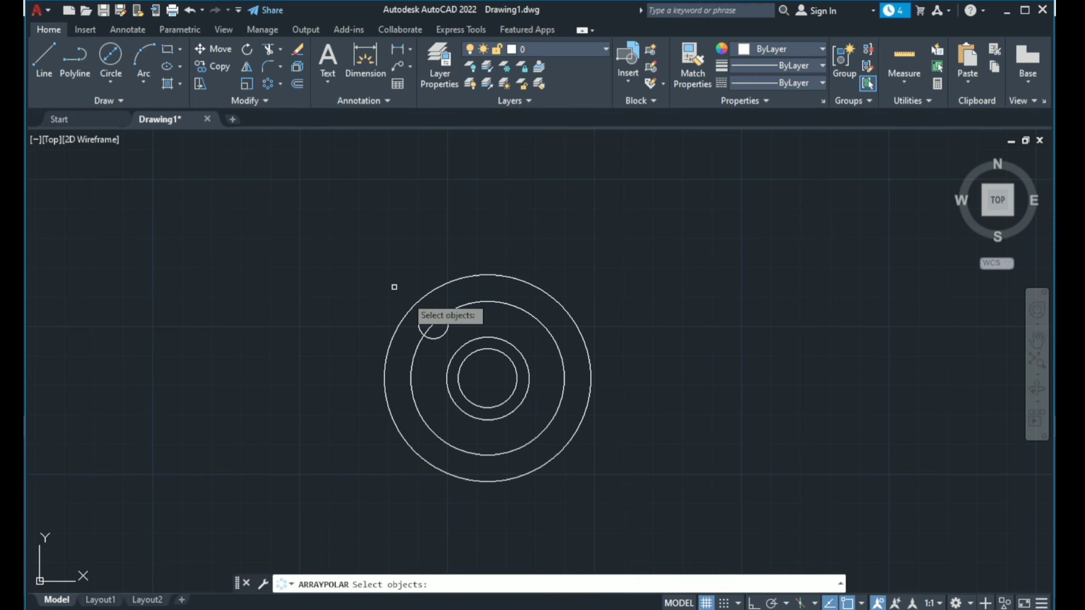
left_click(430, 308)
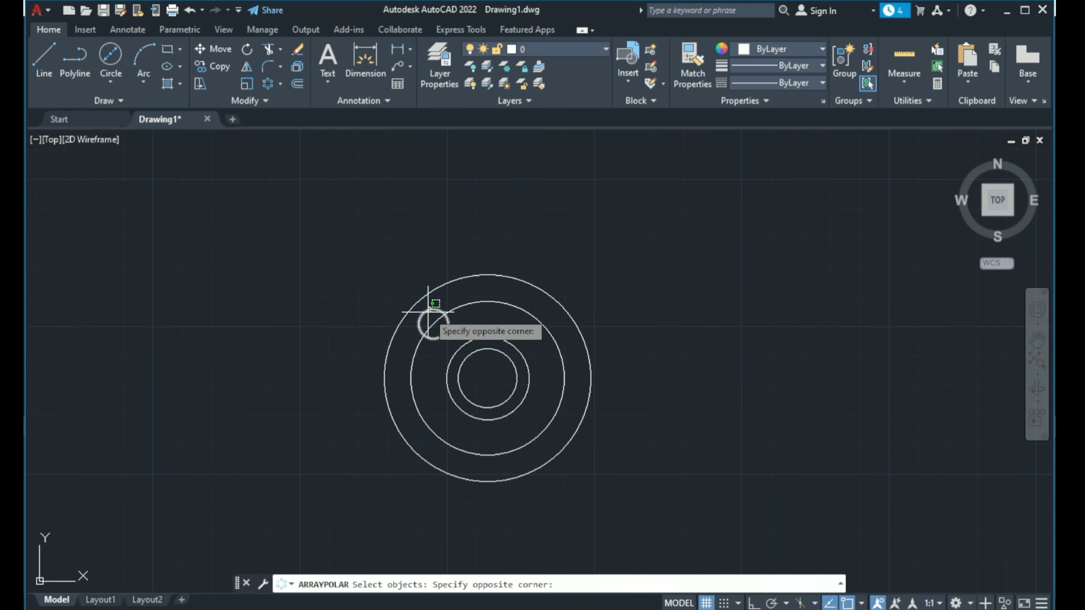
left_click(428, 313)
key("Return")
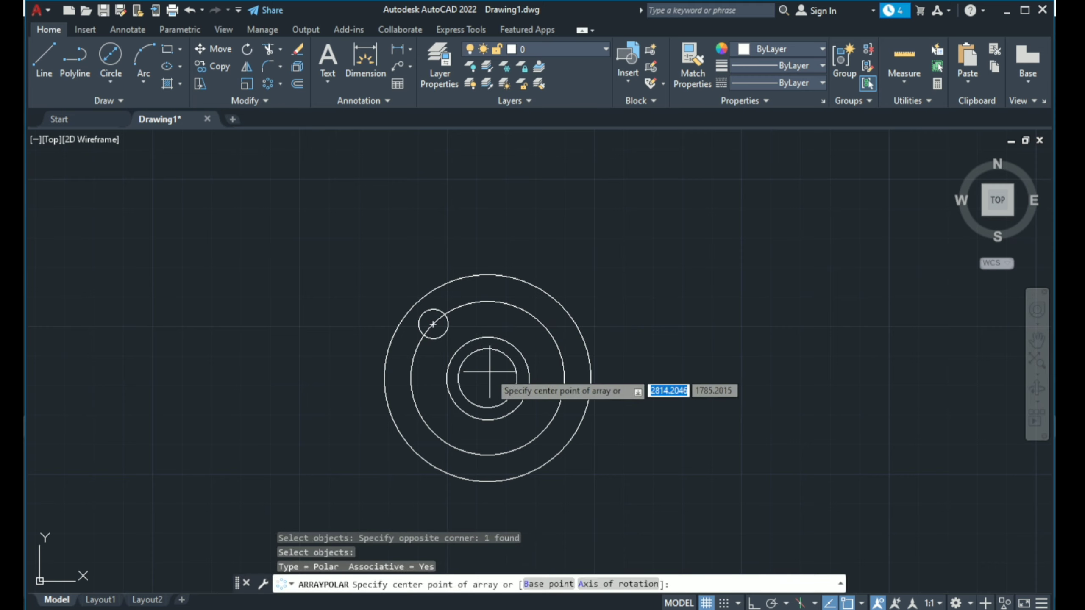
left_click(487, 377)
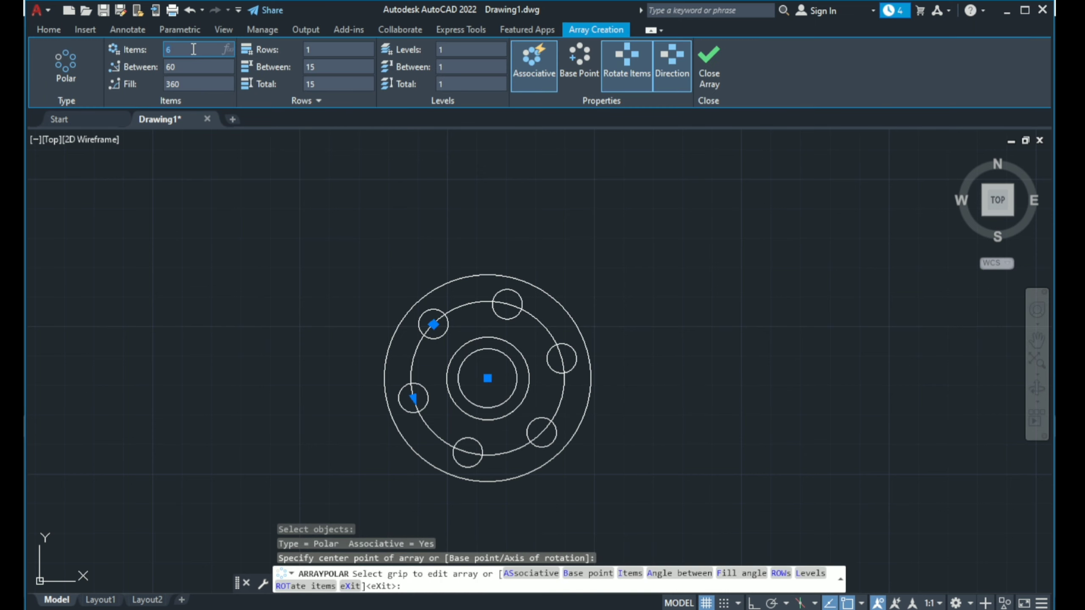
key("Return")
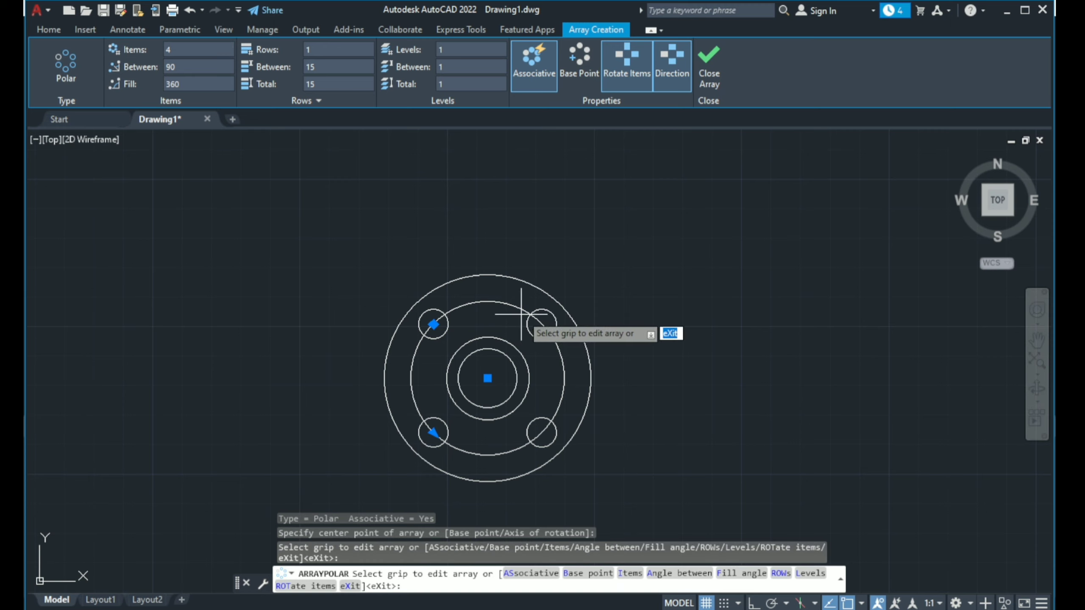
key("Return")
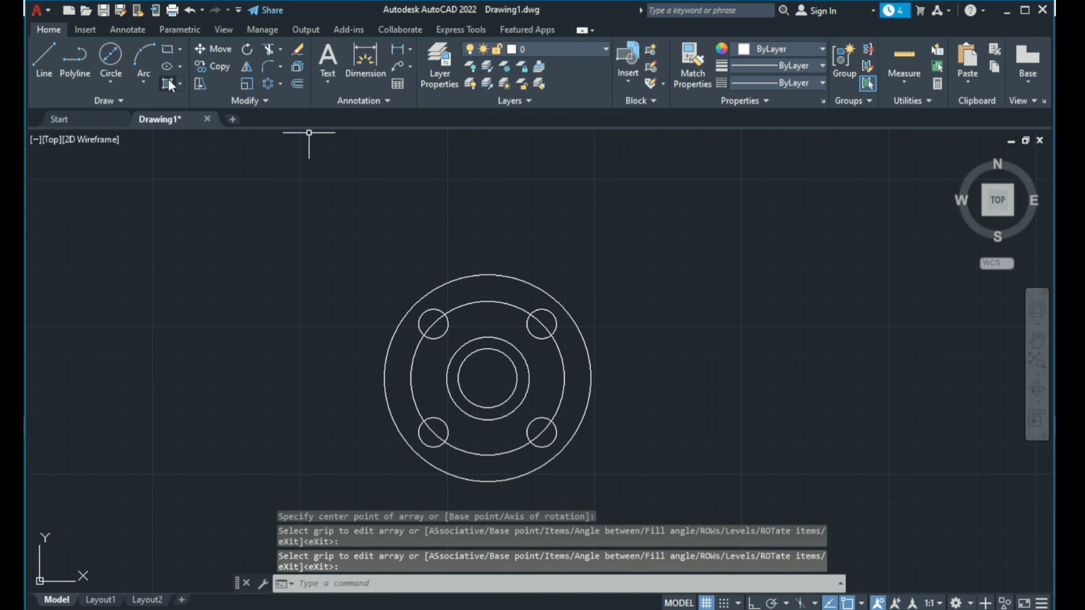
- Draw a circle with a diameter of 10 centered on the 52-diameter circle's upper quadrant, between the two upper array holes
left_click(110, 56)
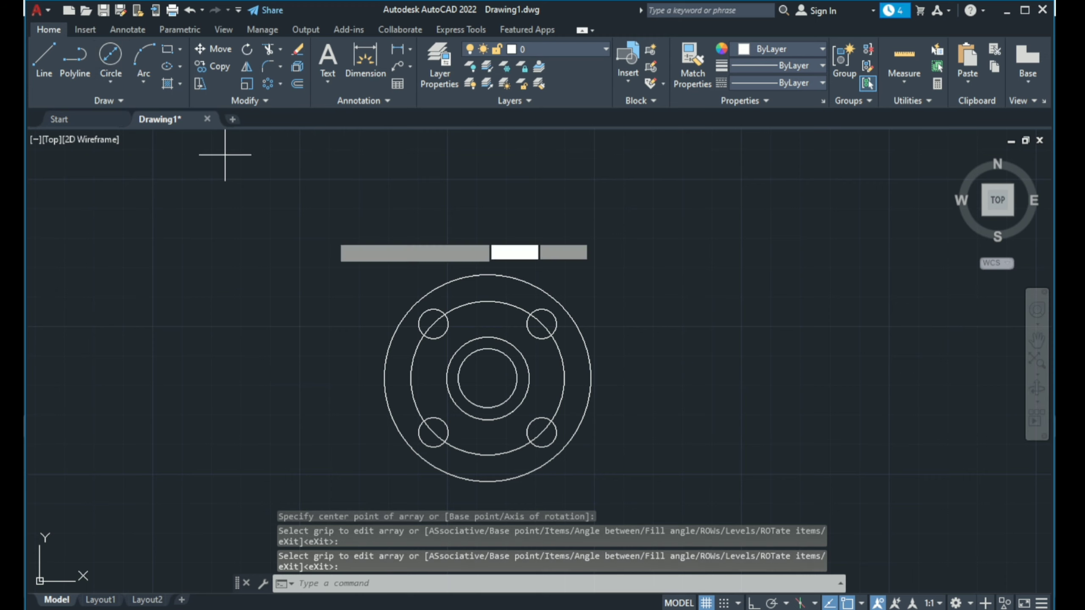
left_click(489, 303)
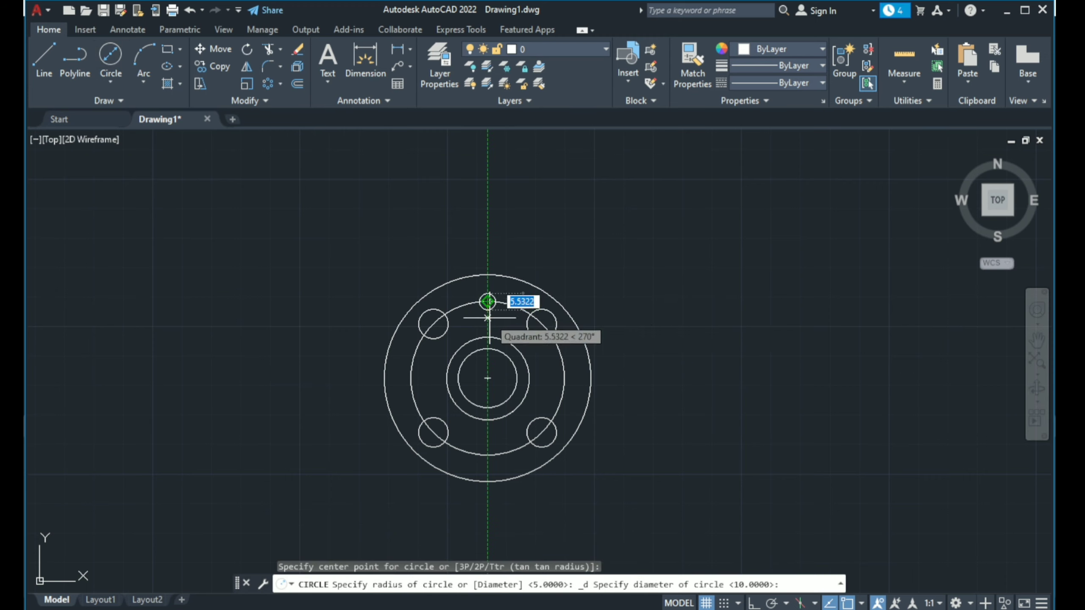
type("10")
key("Return")
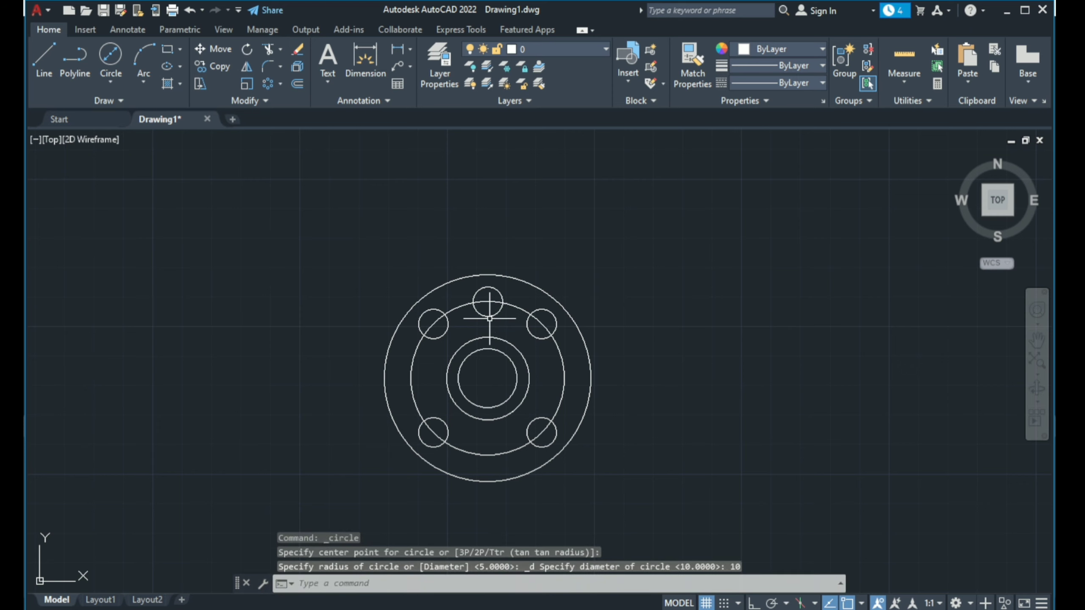
left_click(494, 316)
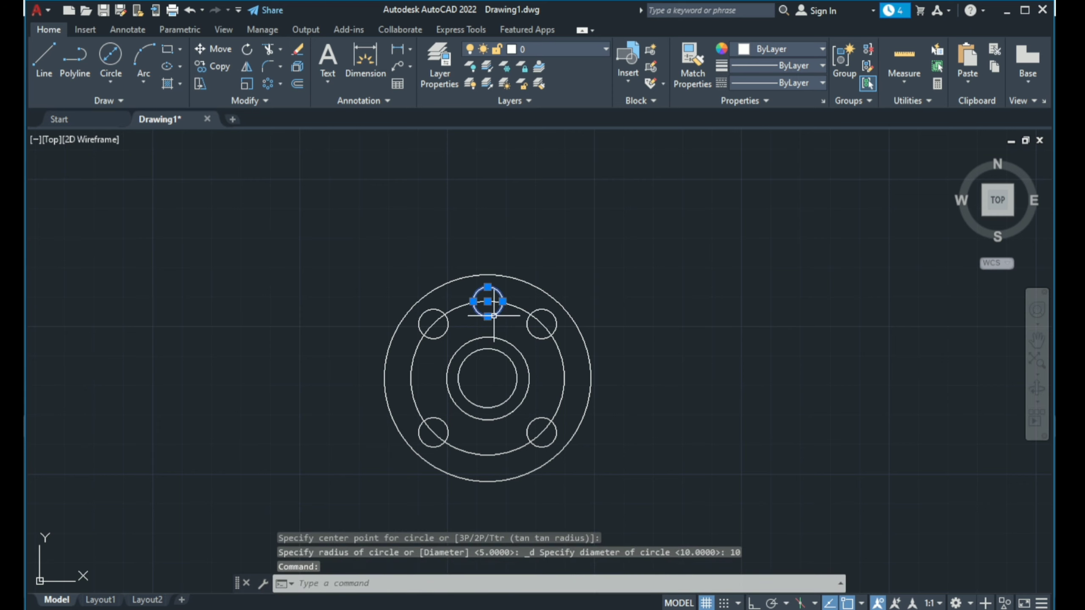
key("Escape")
- Draw a vertical line from the left quadrant of the top small circle upward past the outer circle
left_click(45, 68)
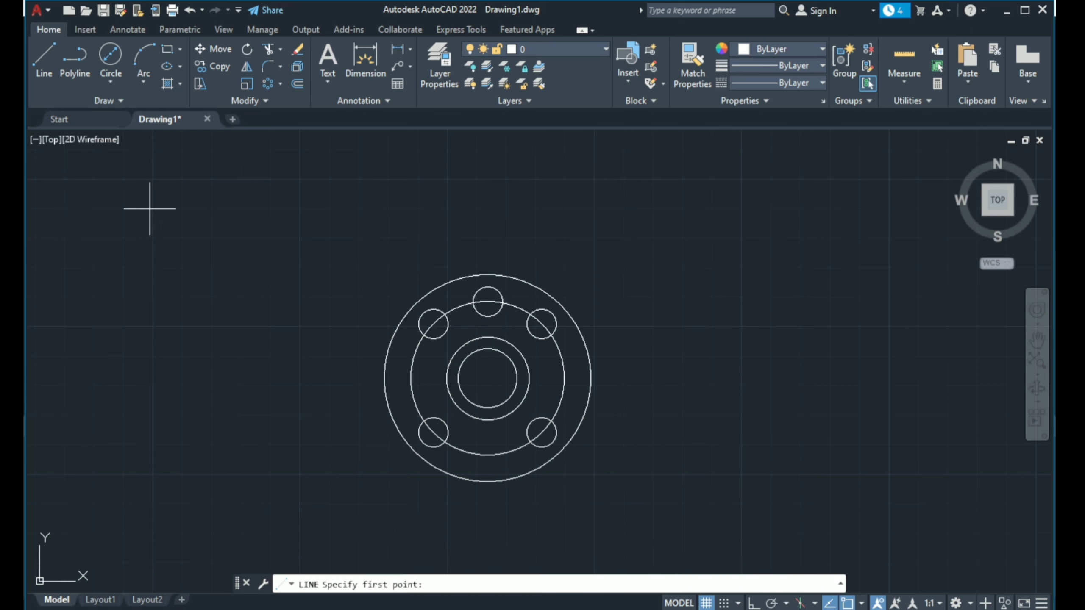
left_click(473, 301)
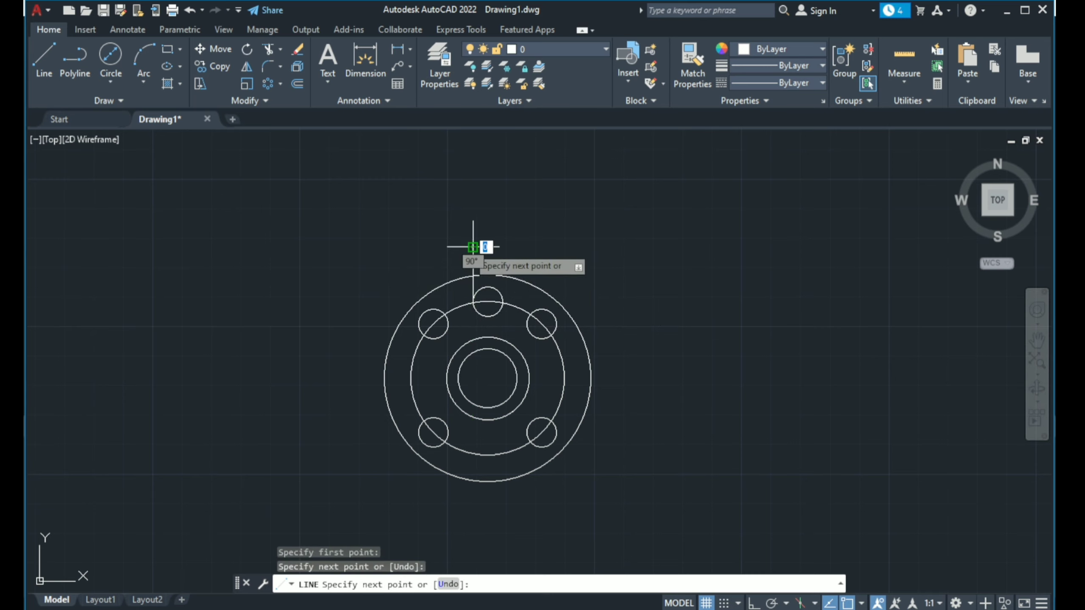
key("Escape")
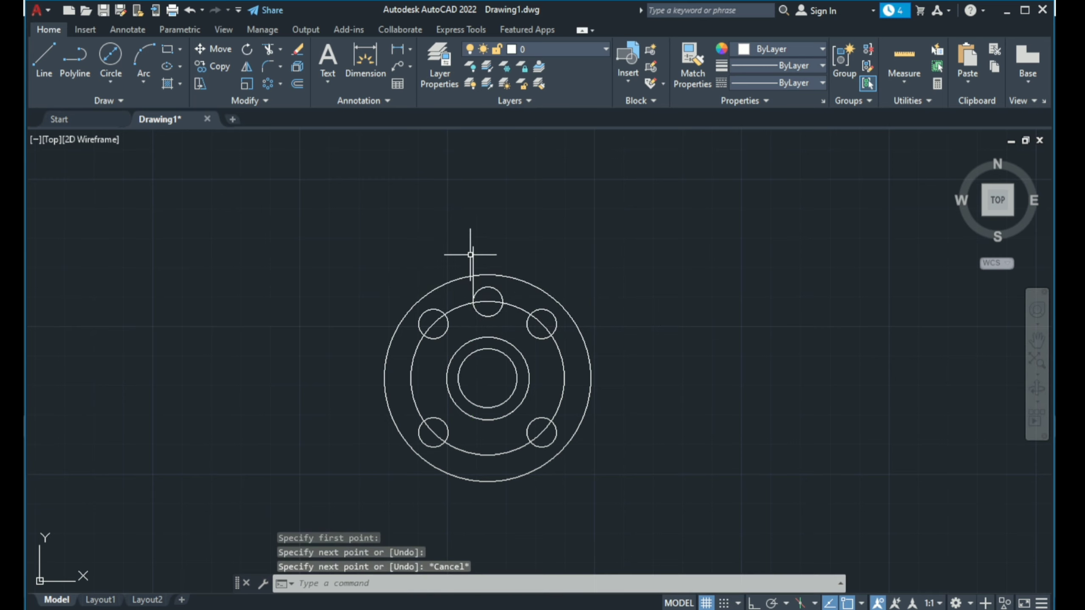
- Trim the vertical line's overhang beyond the outer circle and mirror it about the top small circle's vertical axis with Ortho on, keeping the original
left_click(267, 50)
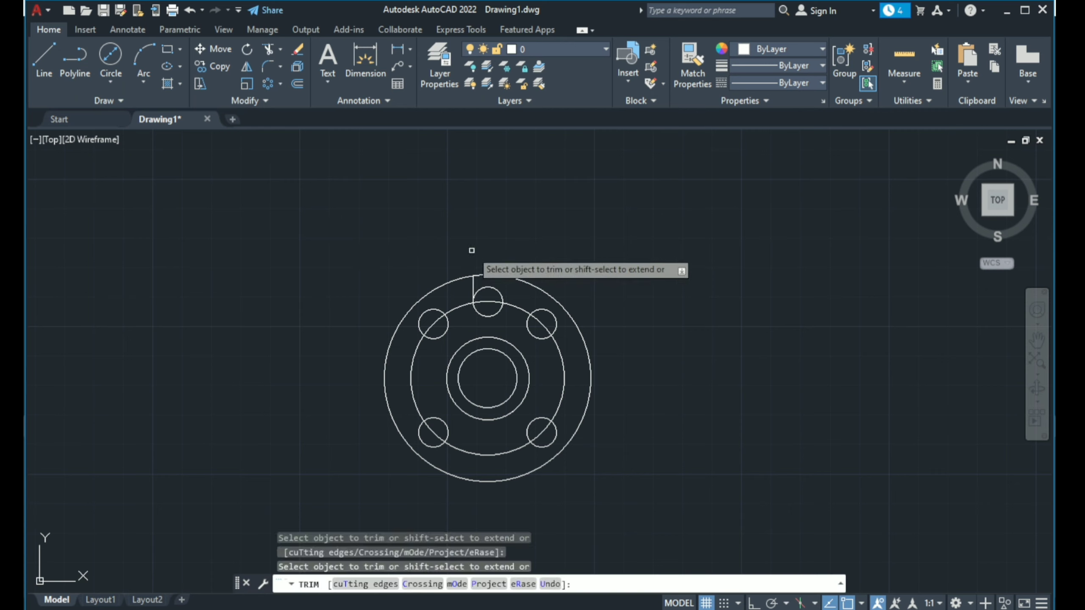
key("Escape")
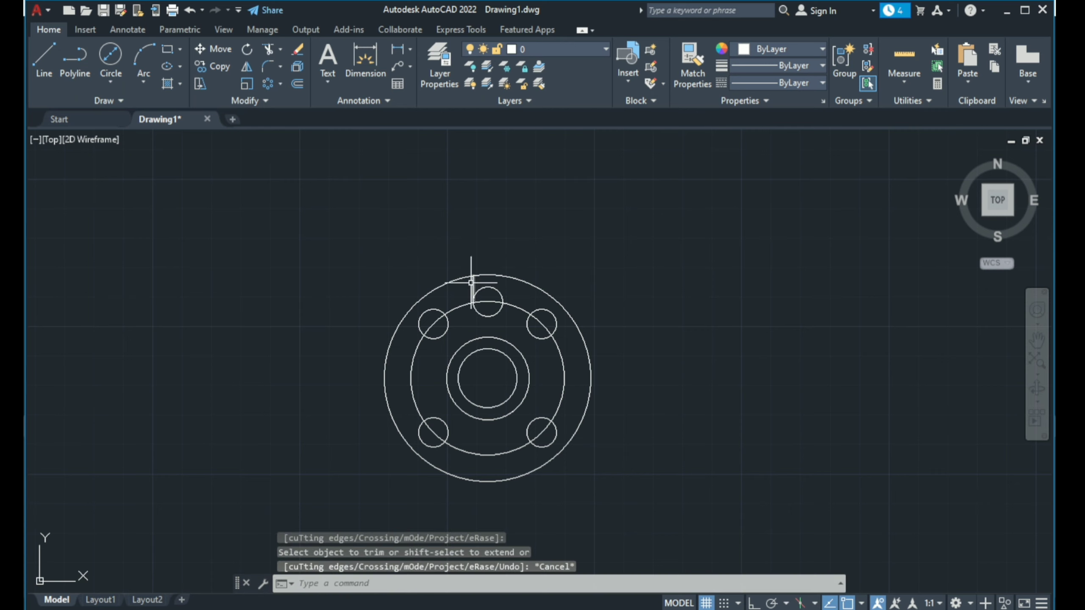
left_click(247, 68)
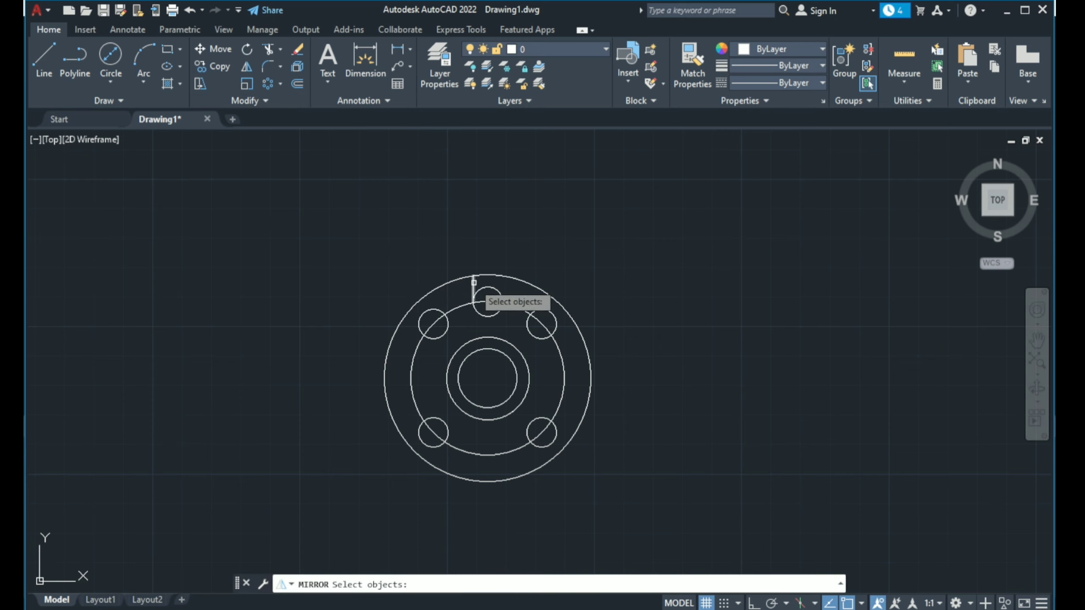
left_click(474, 283)
key("Return")
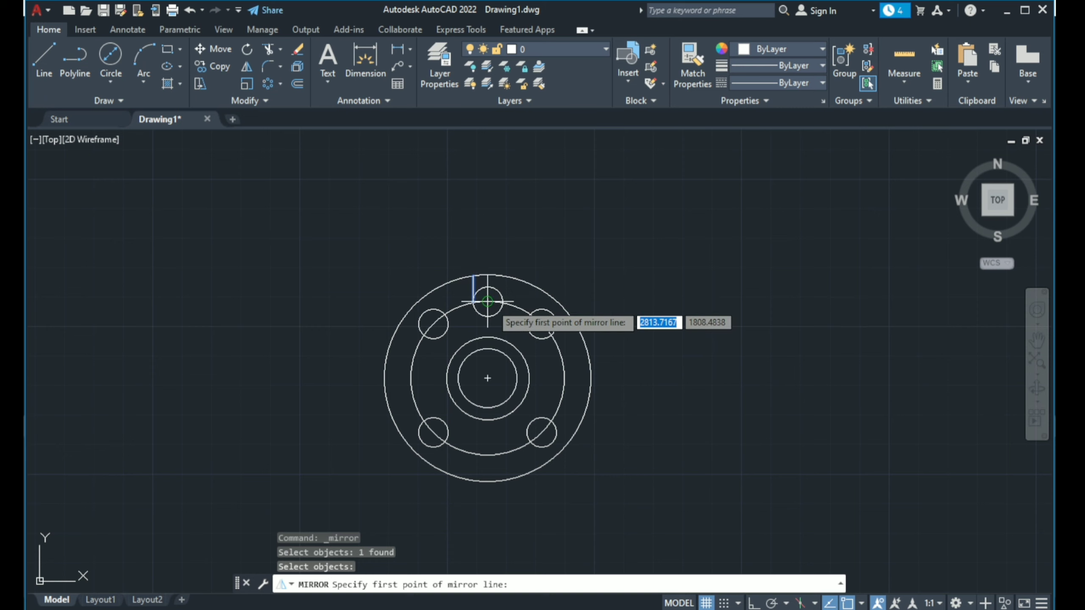
left_click(487, 302)
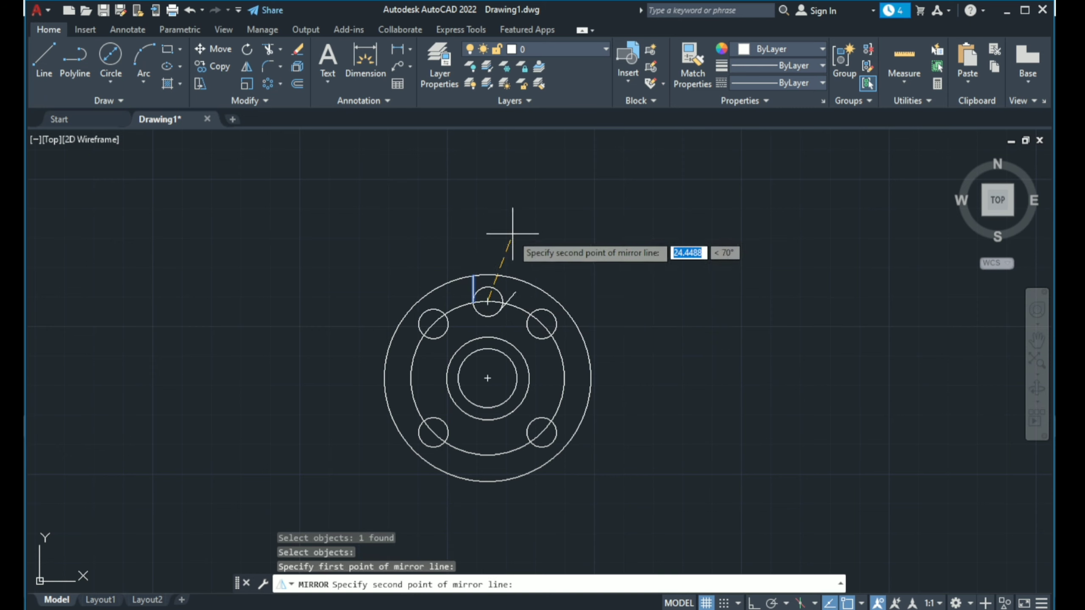
key("F8")
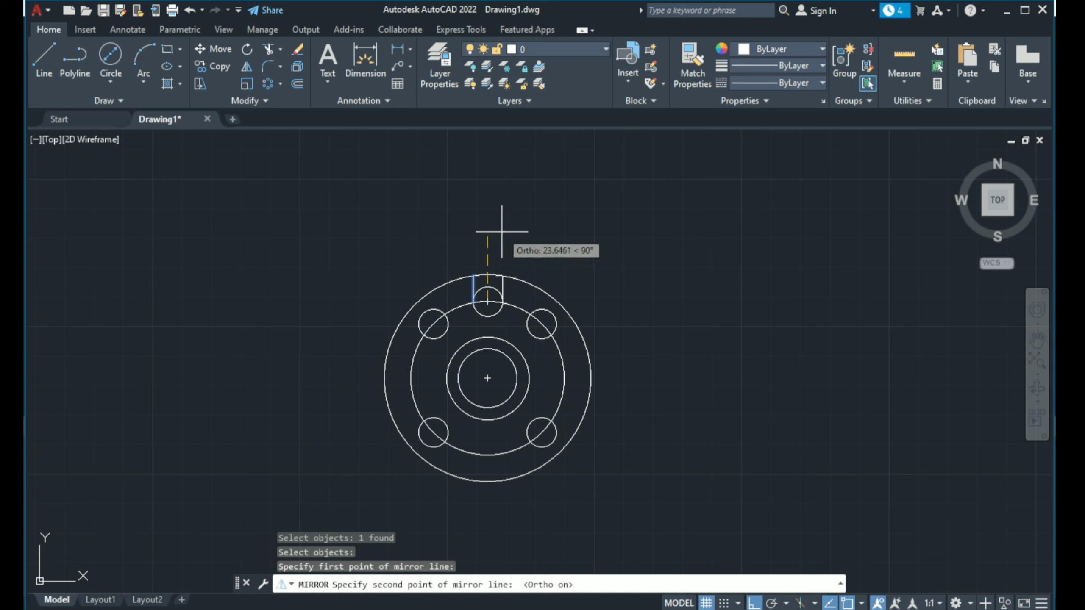
left_click(502, 232)
left_click(534, 284)
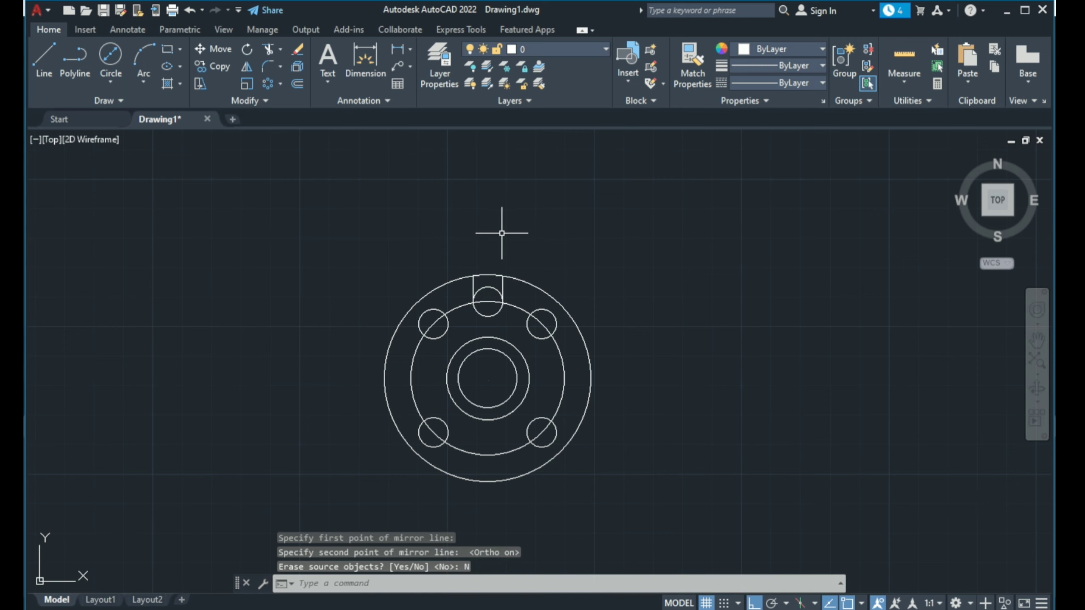
- Trim the outer circle between the two vertical lines and the upper half of the top small circle to open the notch
left_click(266, 53)
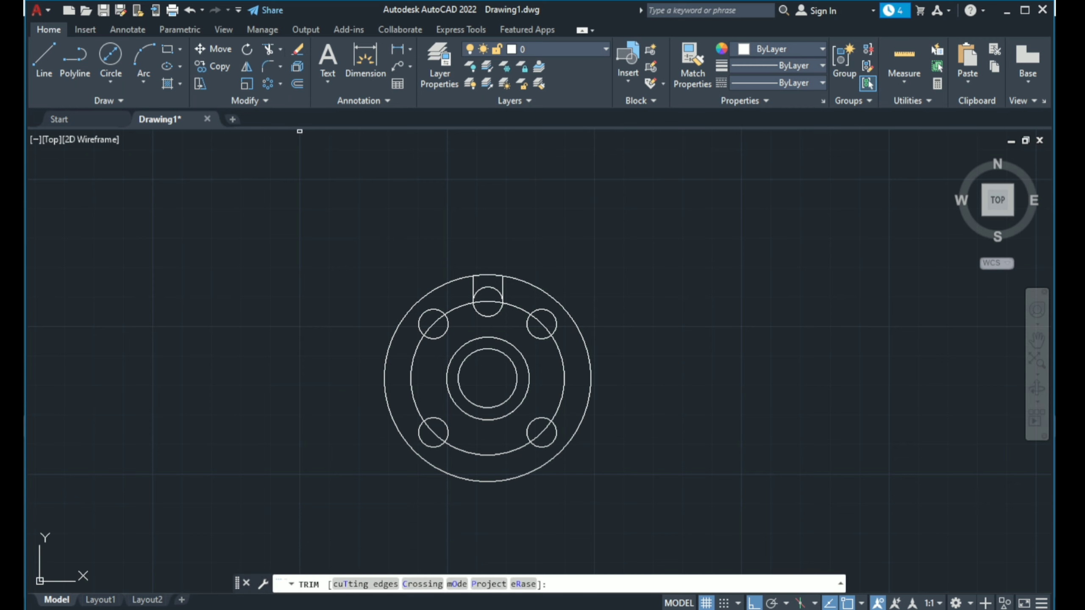
left_click(491, 273)
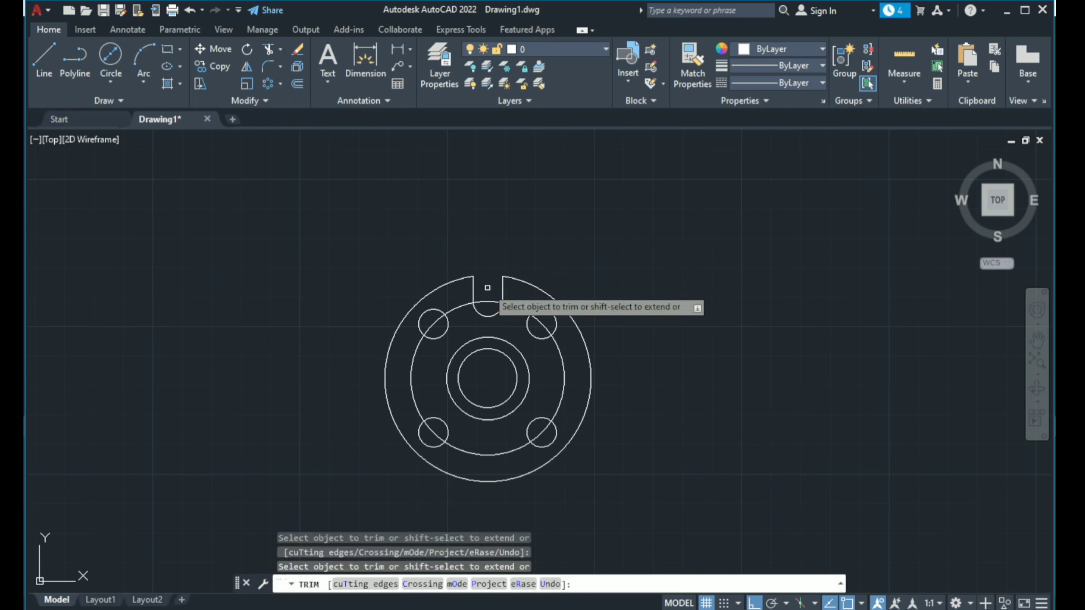
key("Return")
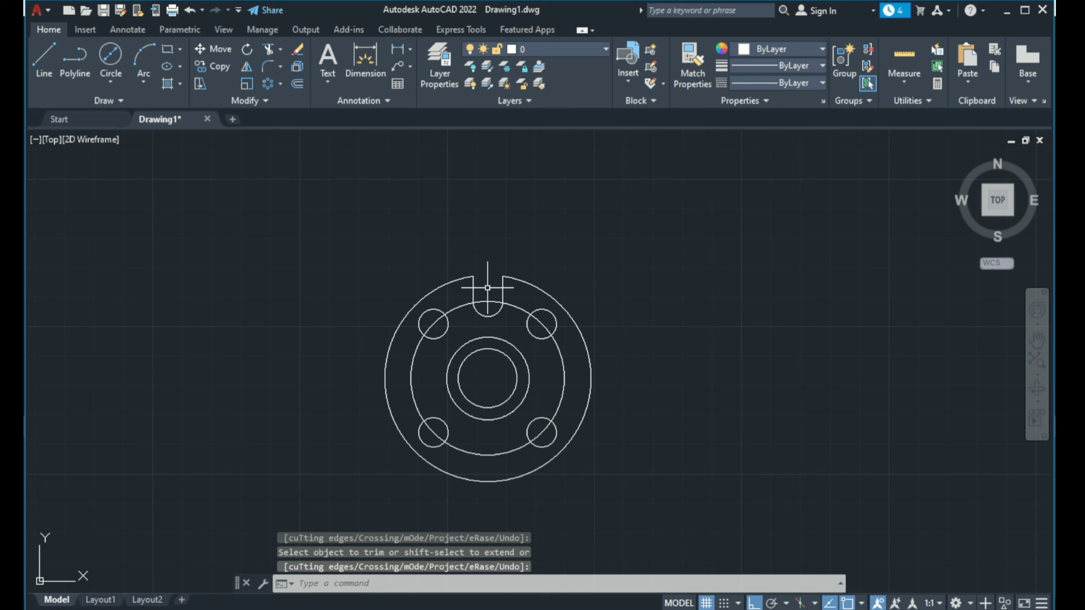
- Join the two vertical notch lines and the arc between them into one polyline
left_click(254, 106)
left_click(257, 136)
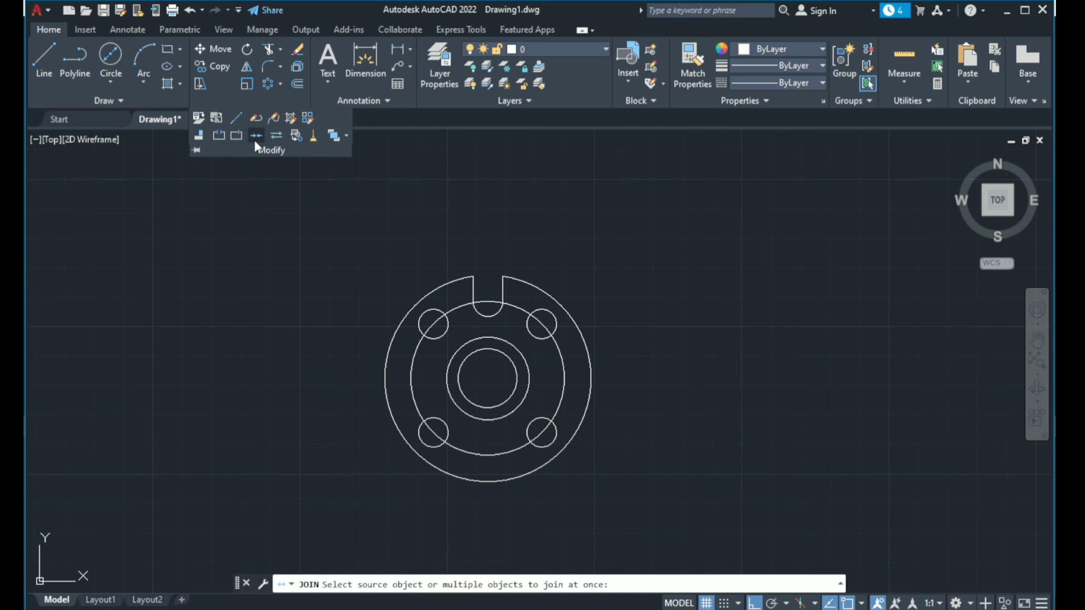
left_click(473, 291)
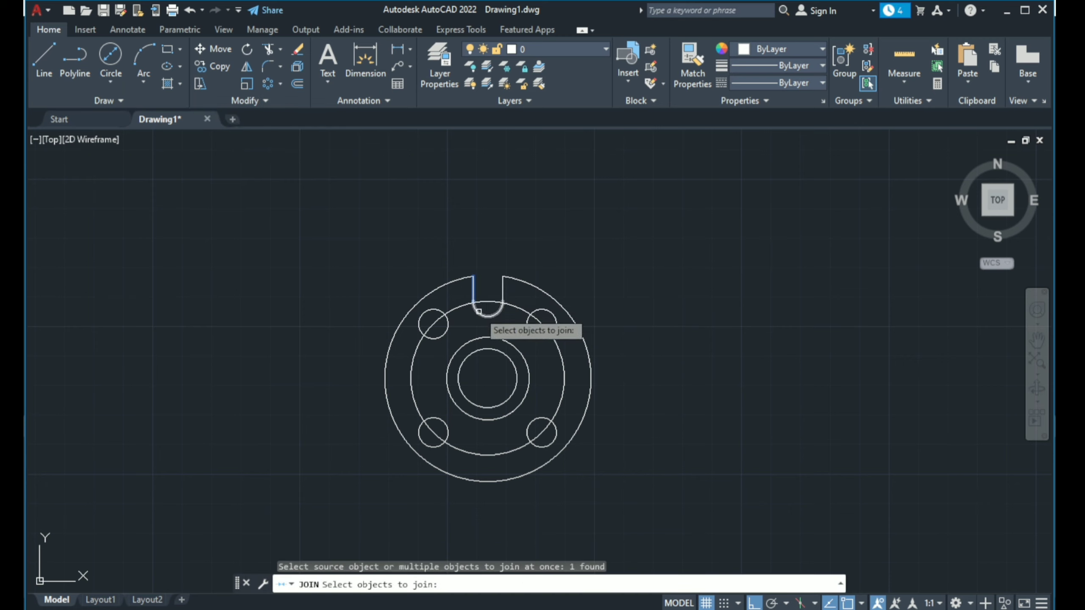
left_click(477, 311)
left_click(503, 287)
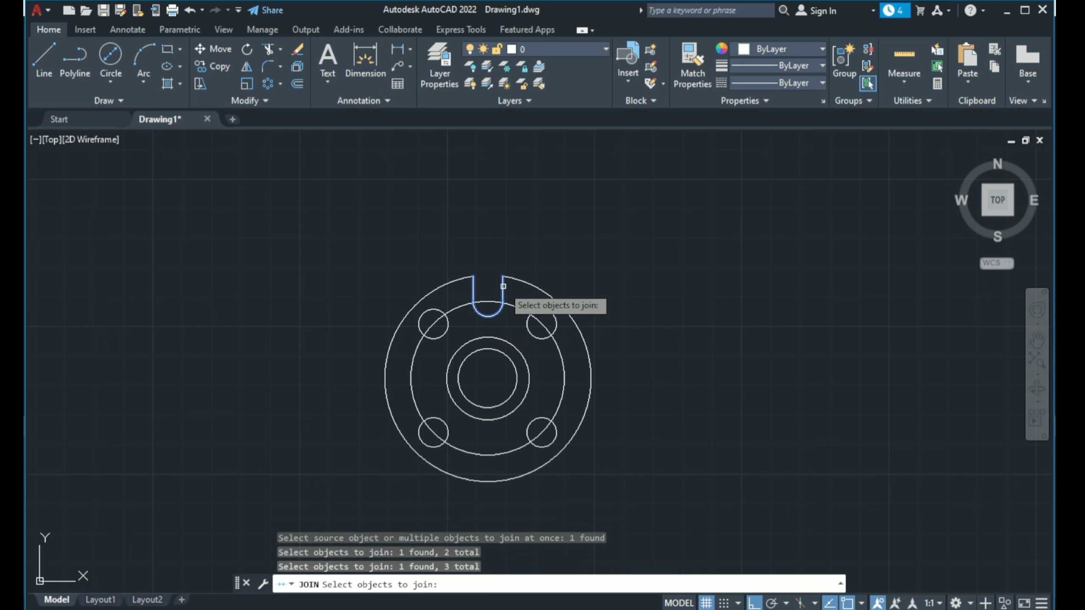
key("Return")
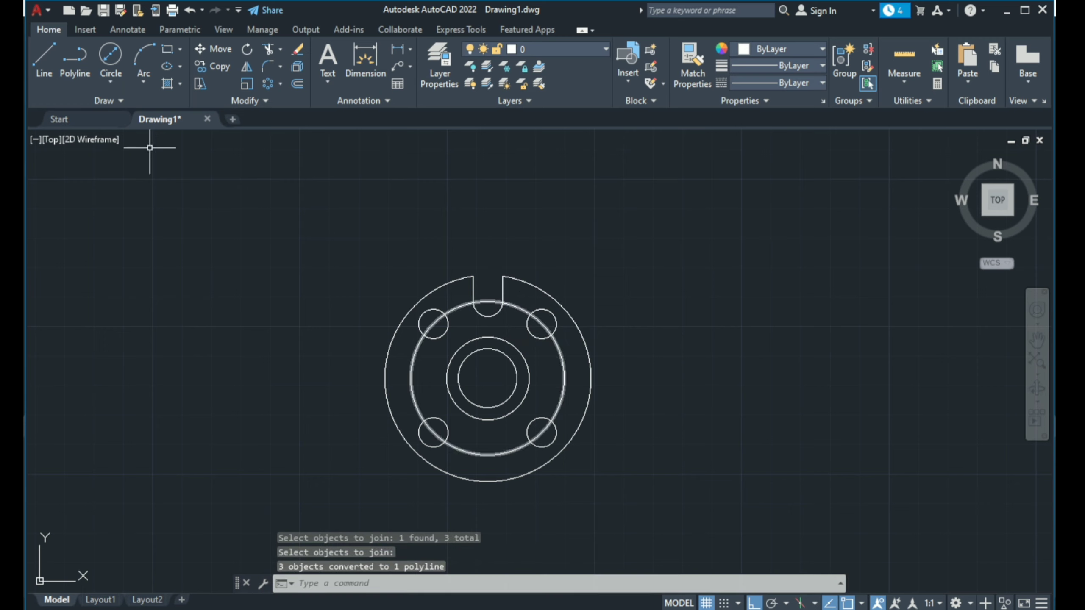
- Create a polar array of the notch polyline around the common center with 4 items
left_click(281, 85)
left_click(299, 165)
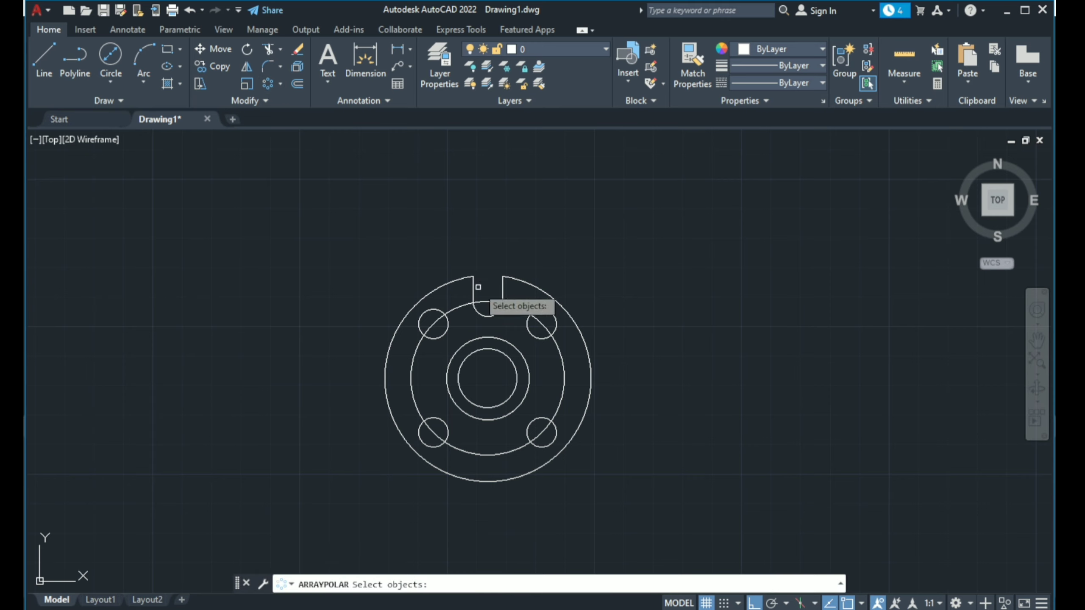
left_click(471, 292)
key("Return")
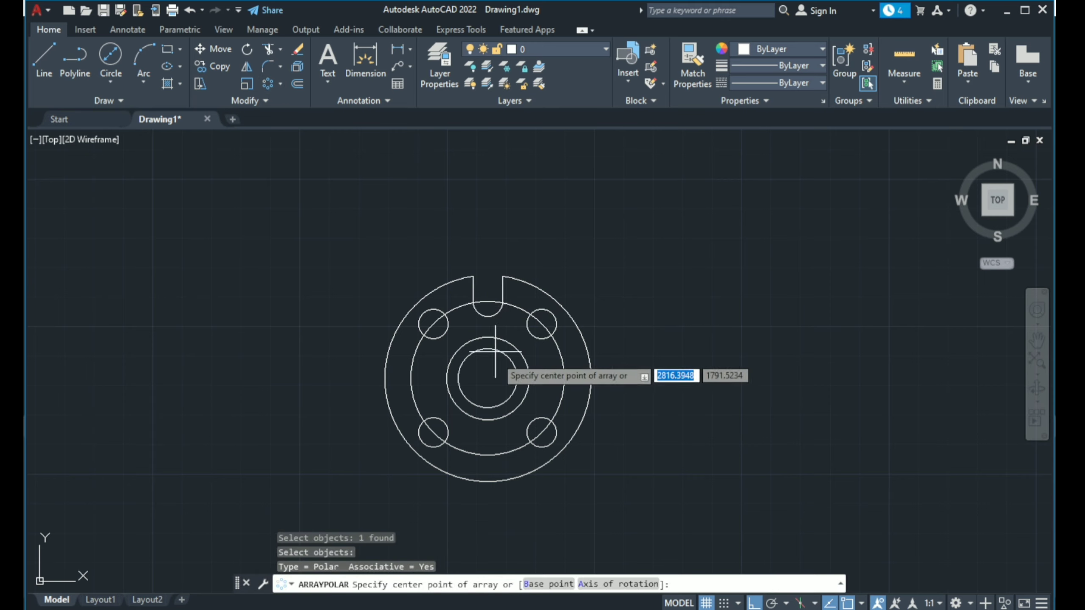
left_click(488, 378)
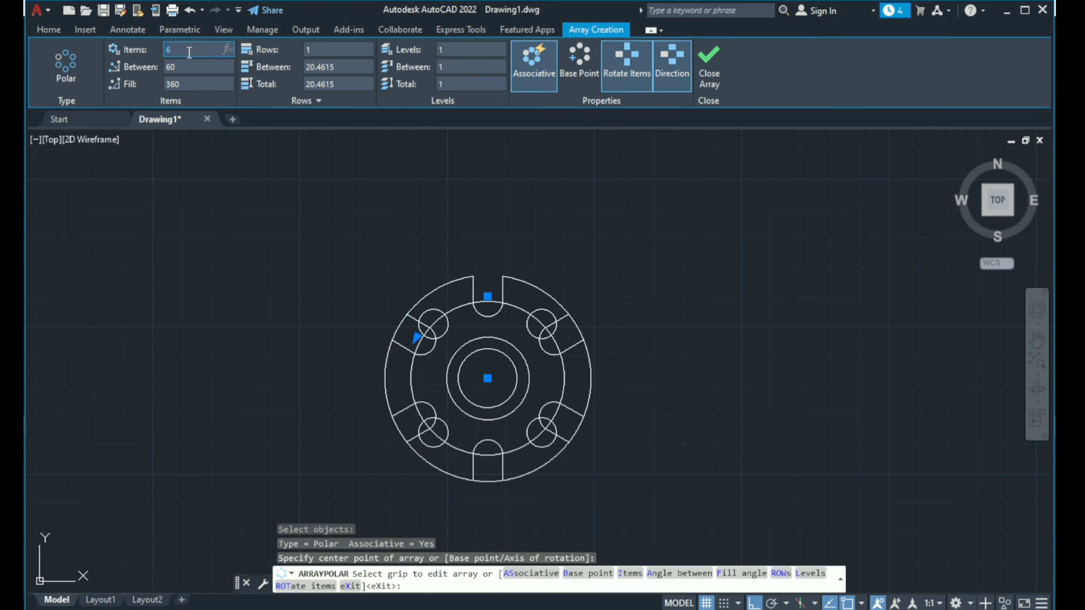
left_click(189, 52)
type("4")
key("Return")
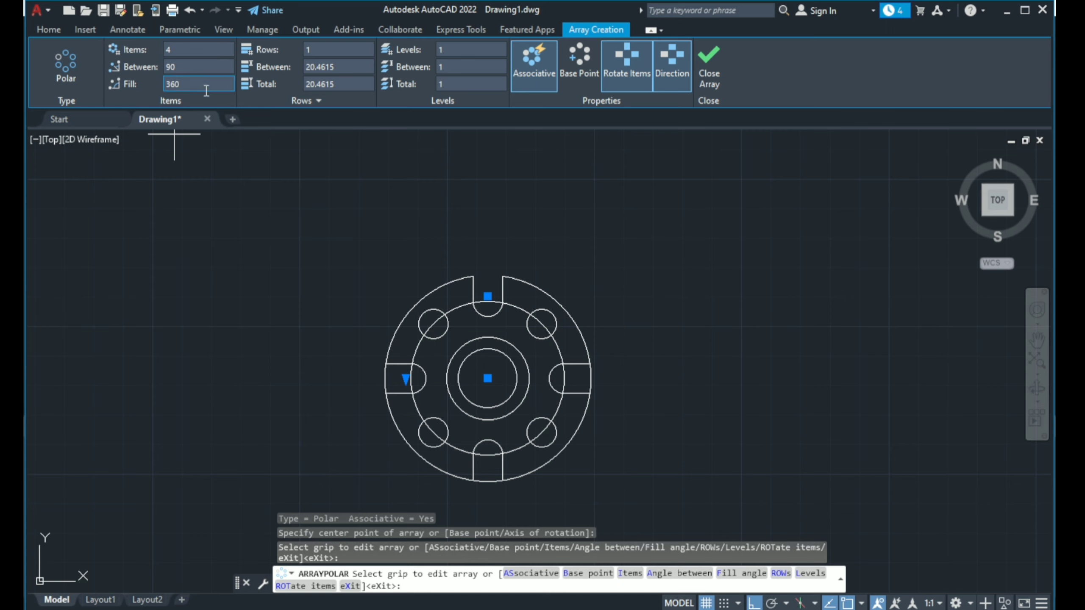
key("Return")
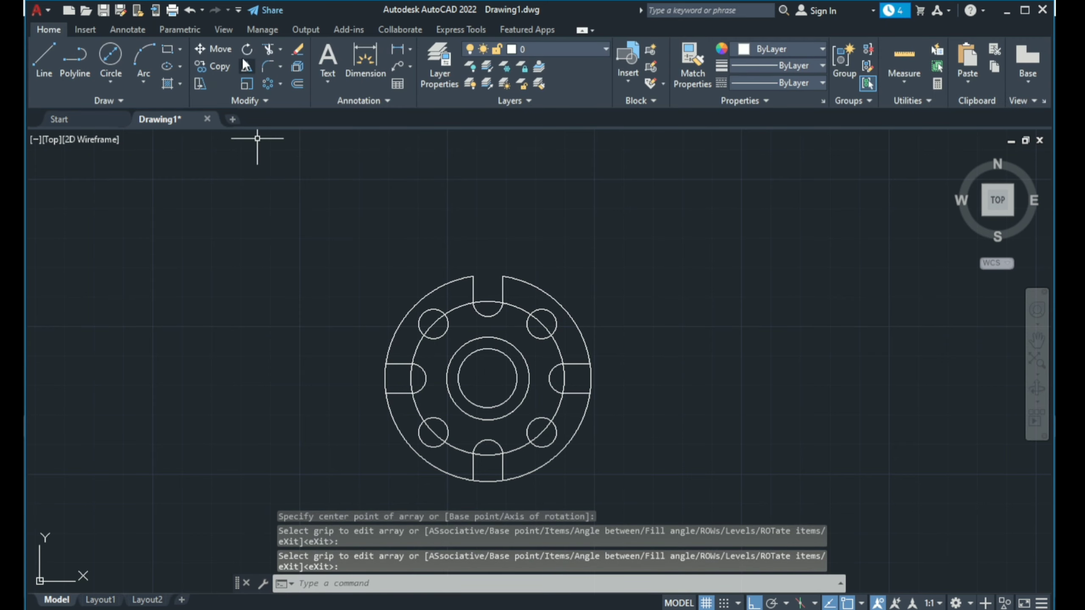
- Trim the outer circle across the left, bottom and right notch openings and delete the 52-diameter circle
left_click(269, 50)
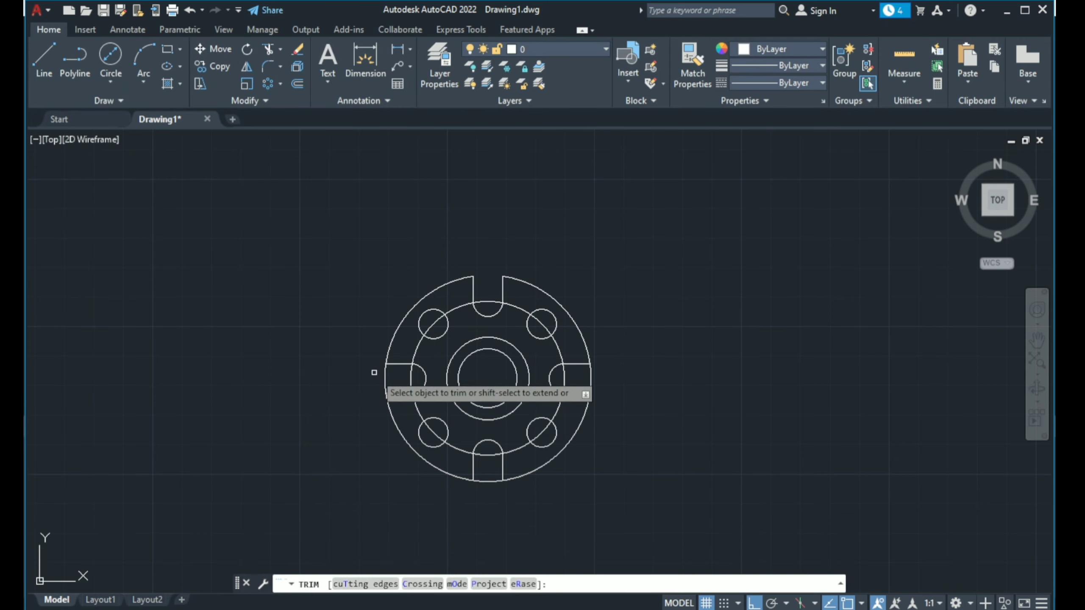
left_click(387, 376)
key("Return")
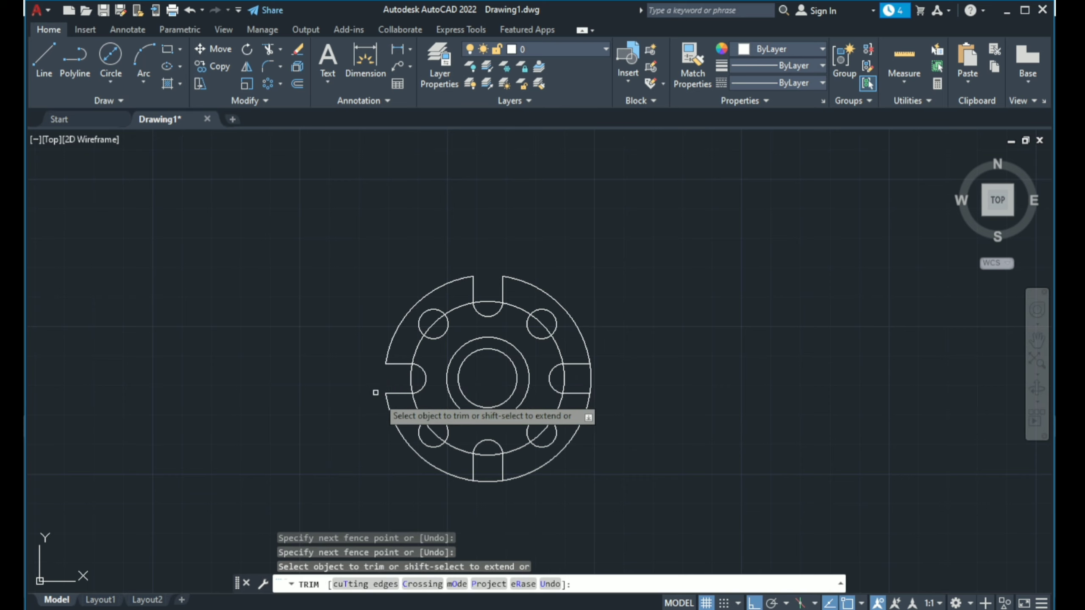
left_click(484, 477)
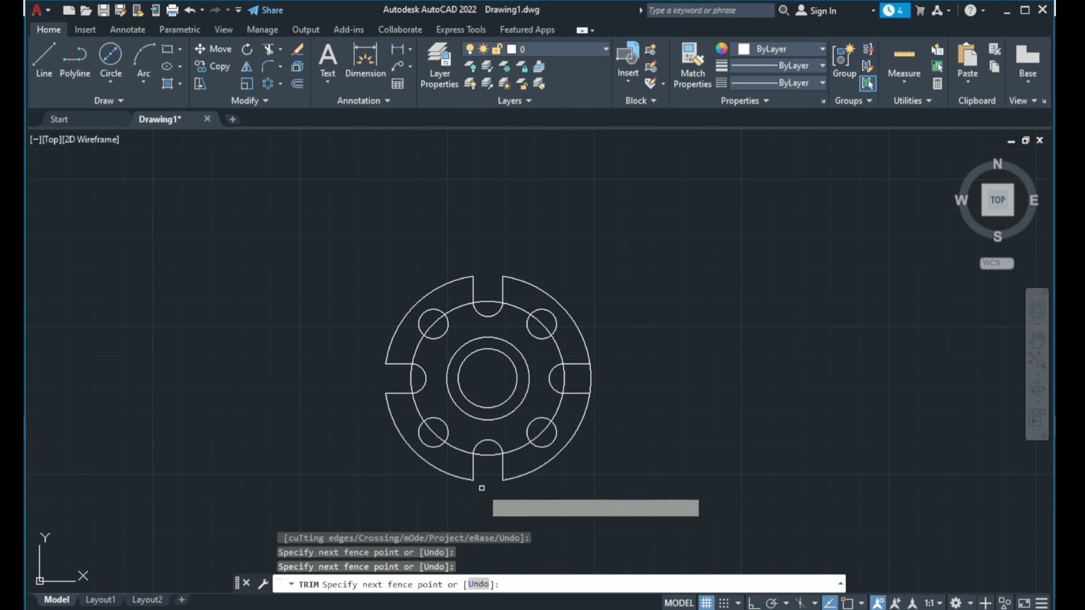
key("Return")
left_click(590, 380)
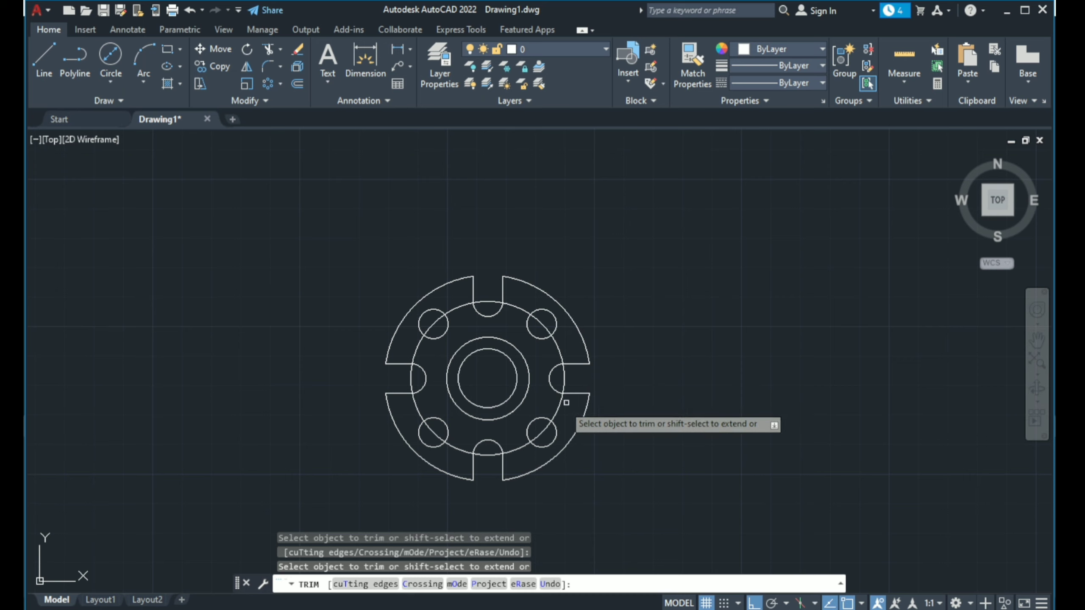
key("Escape")
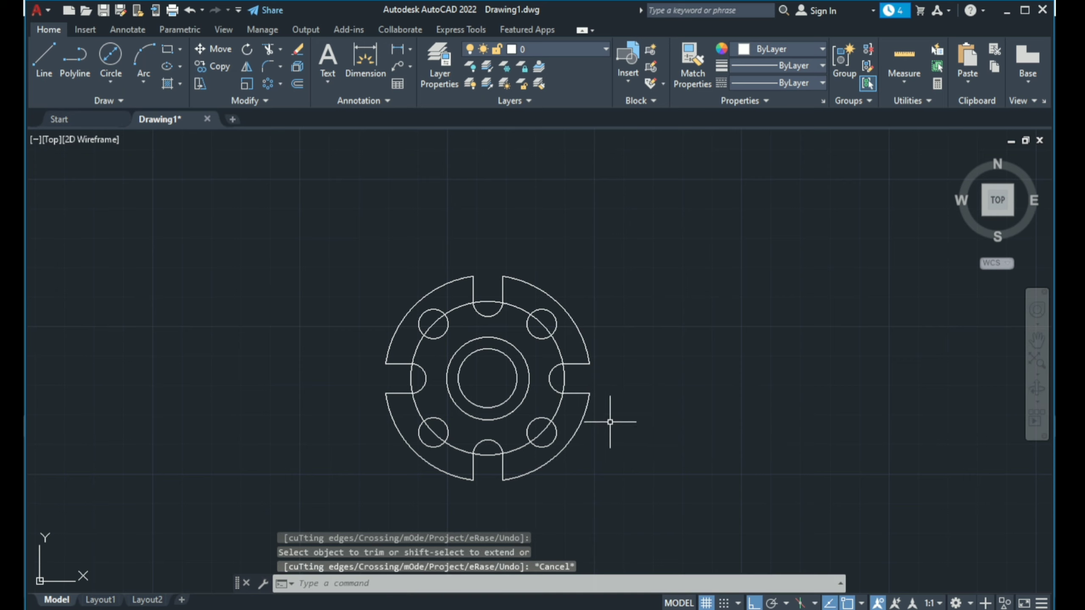
left_click(559, 416)
key("Delete")
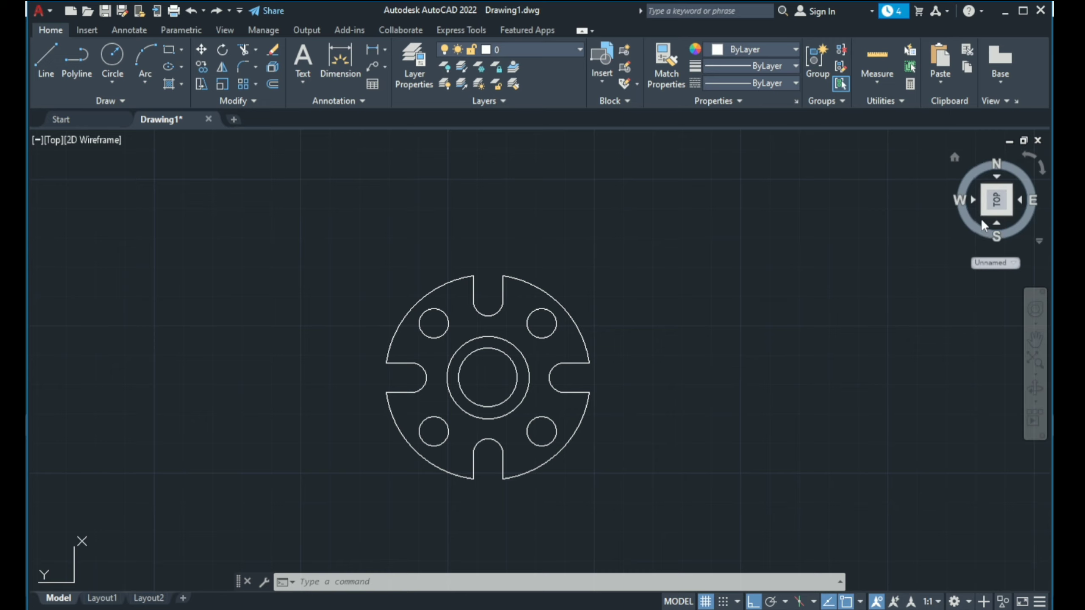
- Switch to the SW Isometric view and the 3D Modeling workspace
left_click(984, 226)
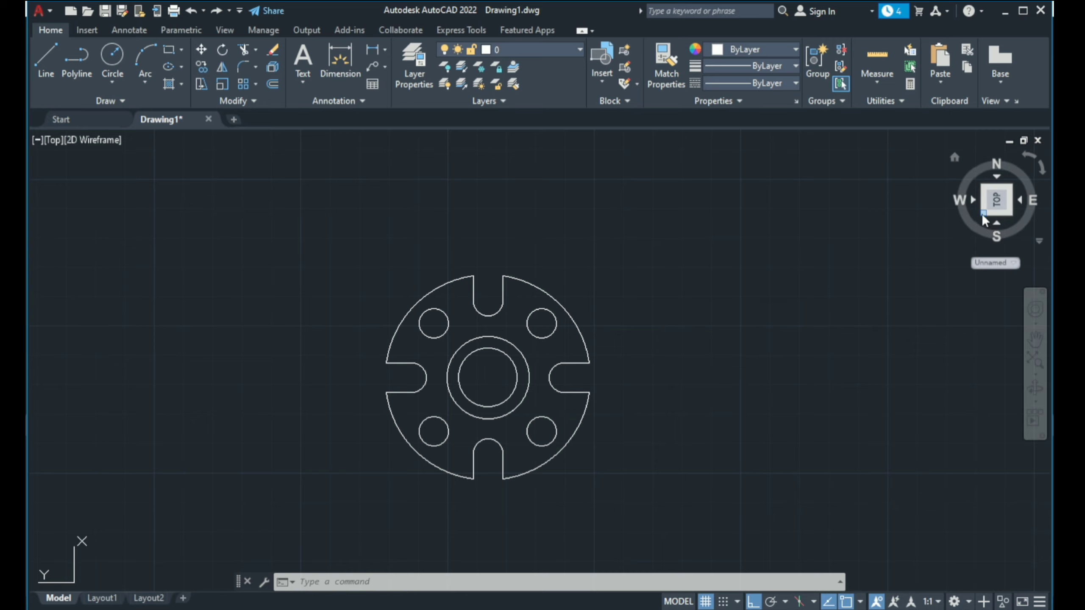
left_click(967, 603)
left_click(967, 507)
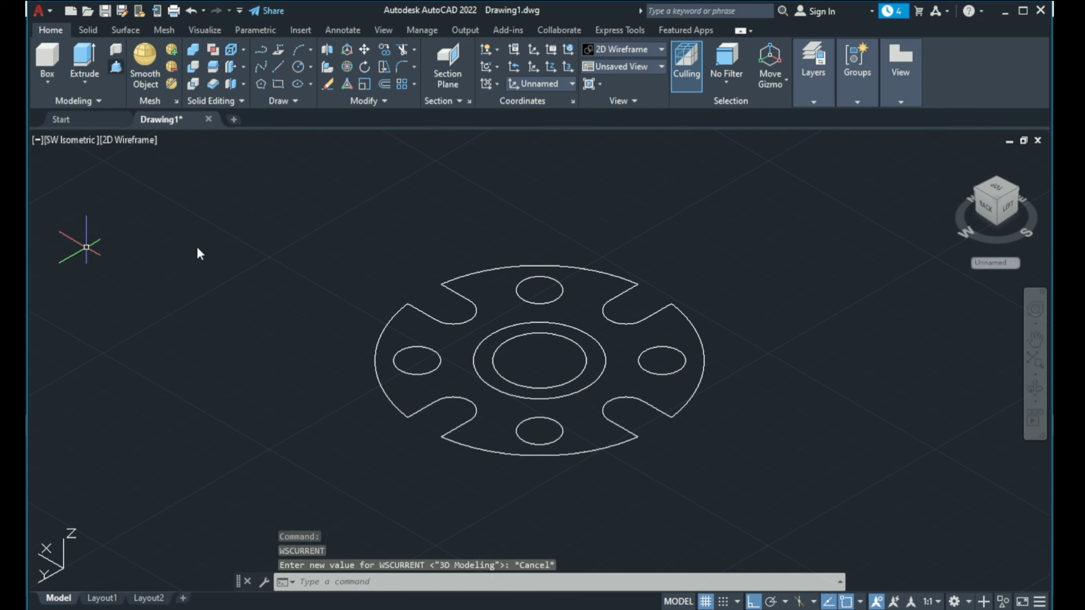
- Presspull the area between the notched outer profile and the larger central circle, excluding the bolt holes, to a height of 16
left_click(416, 329)
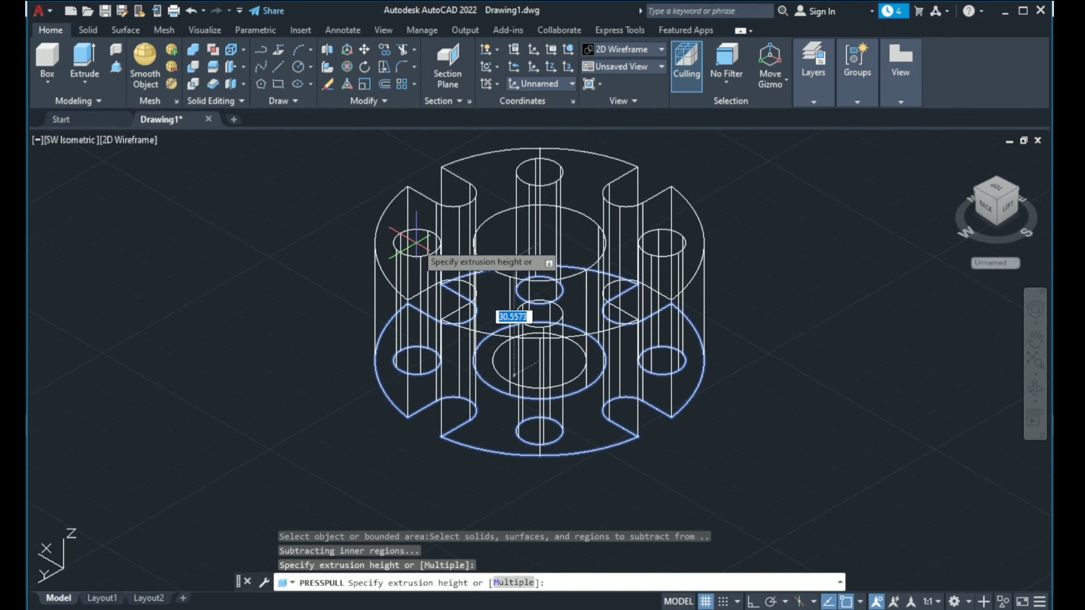
type("16")
key("Return")
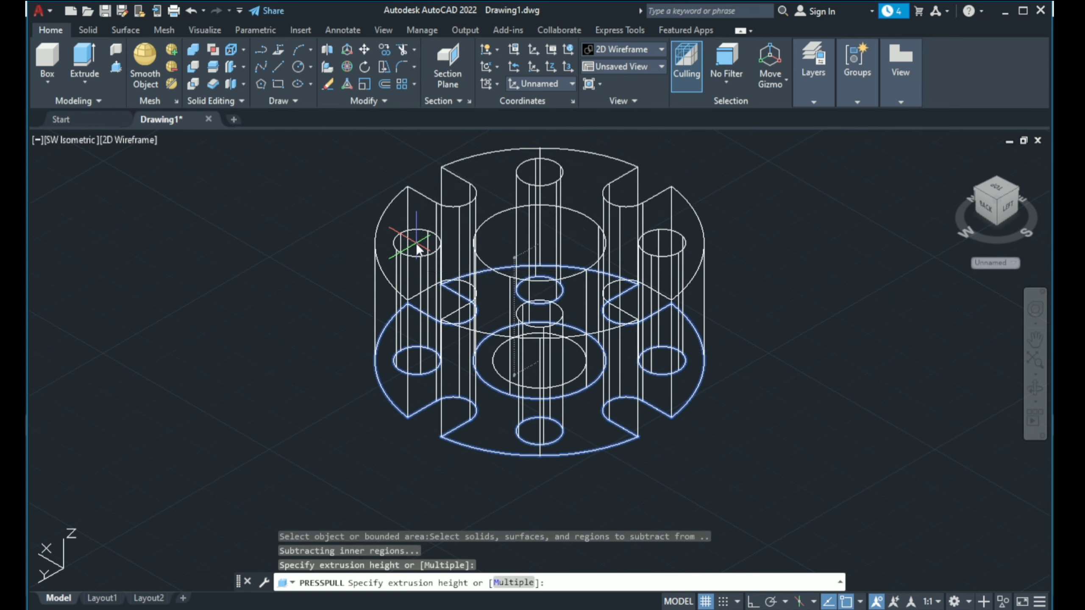
key("Escape")
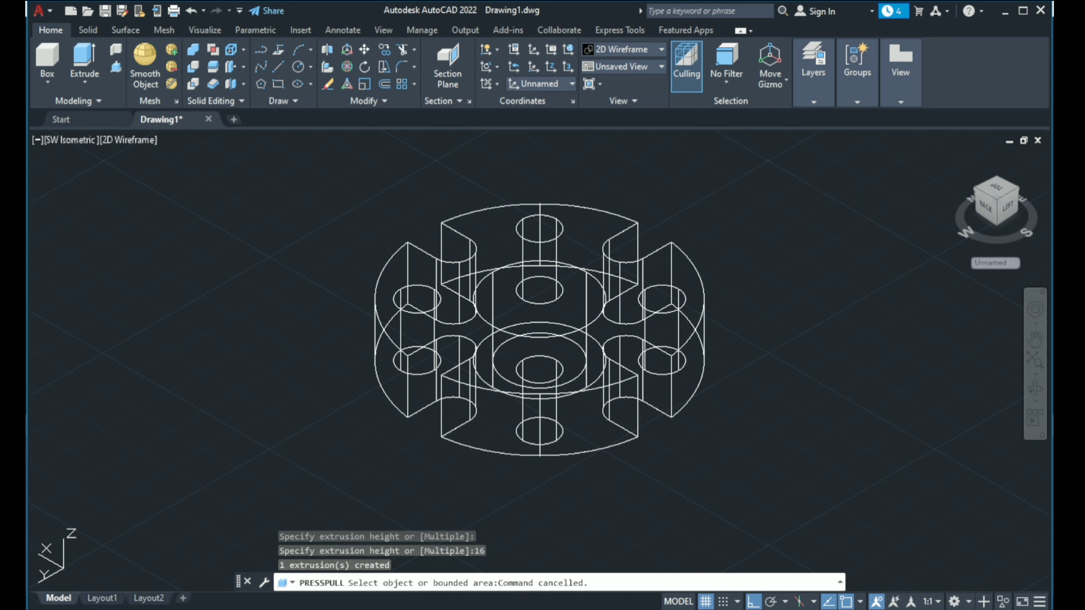
- Set the visual style to Realistic
left_click(118, 142)
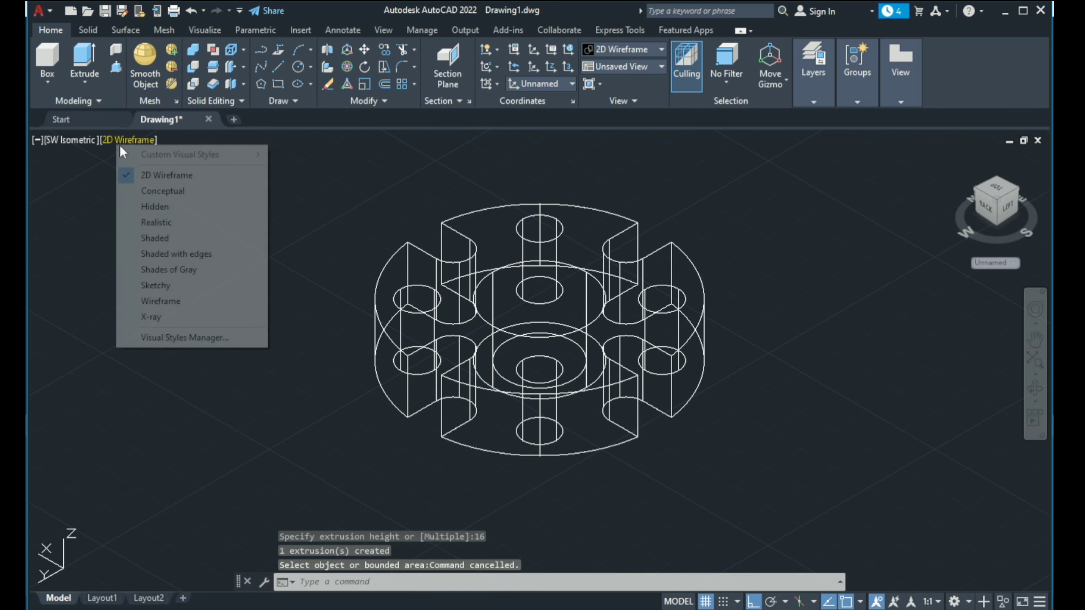
left_click(159, 222)
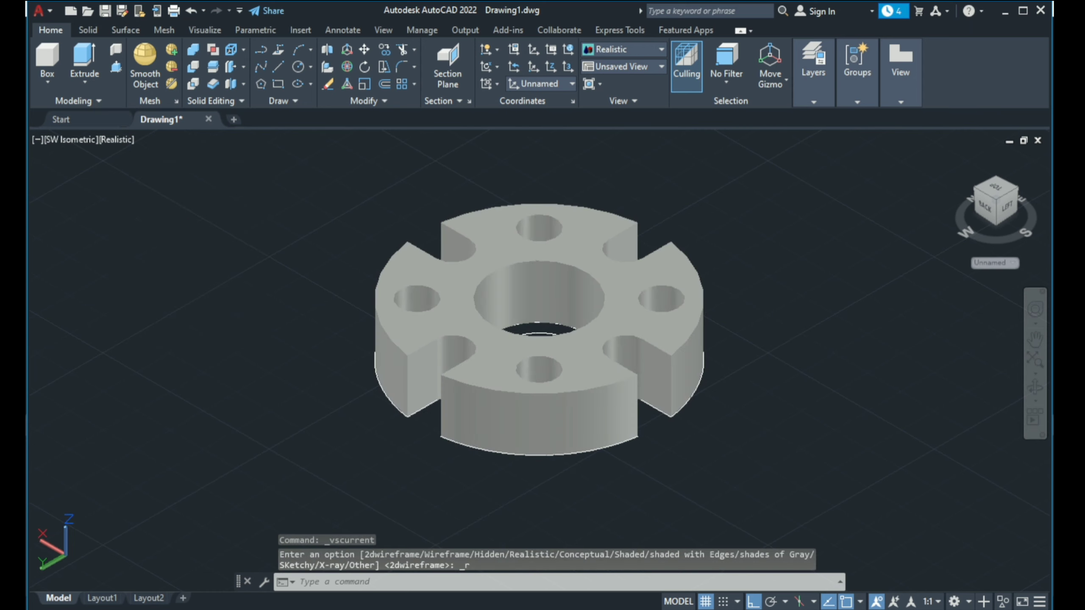
- Turn Ortho off during the move and place the flange solid clear of its 2D profile, beside it
left_click(507, 359)
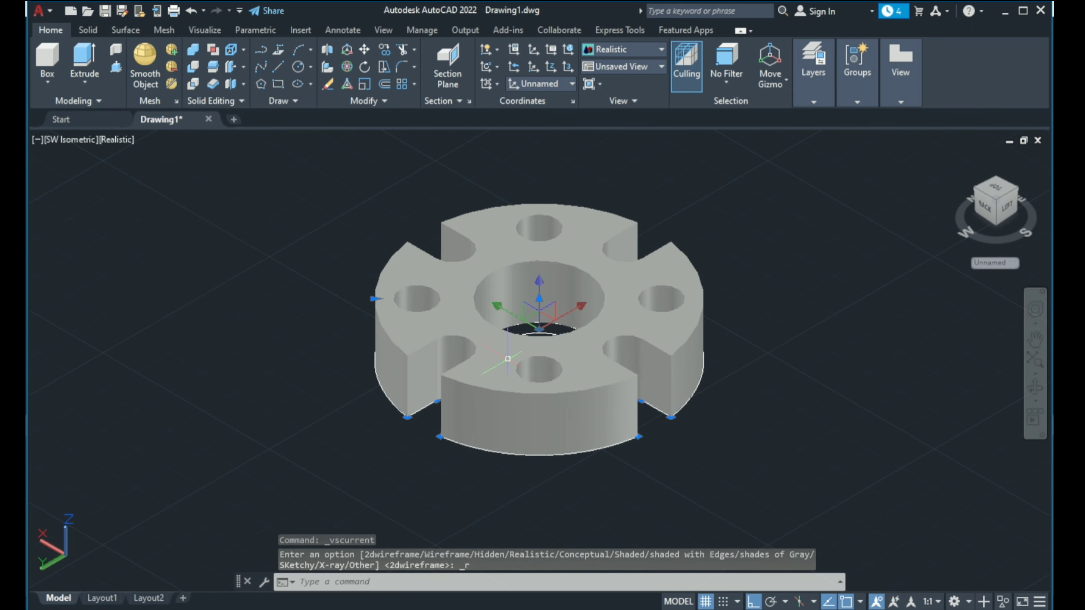
key("Escape")
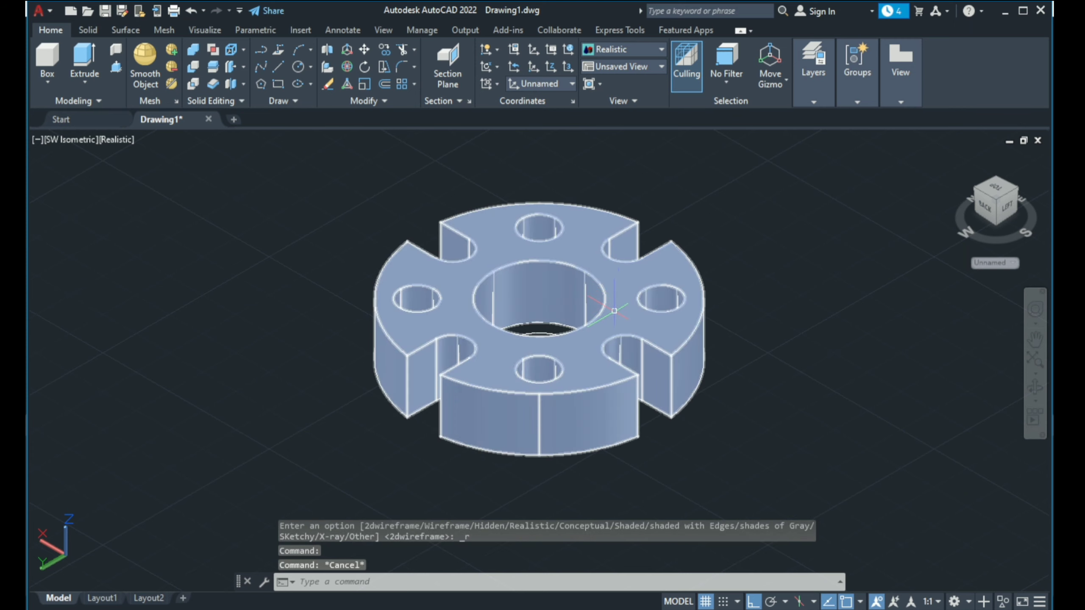
left_click(614, 311)
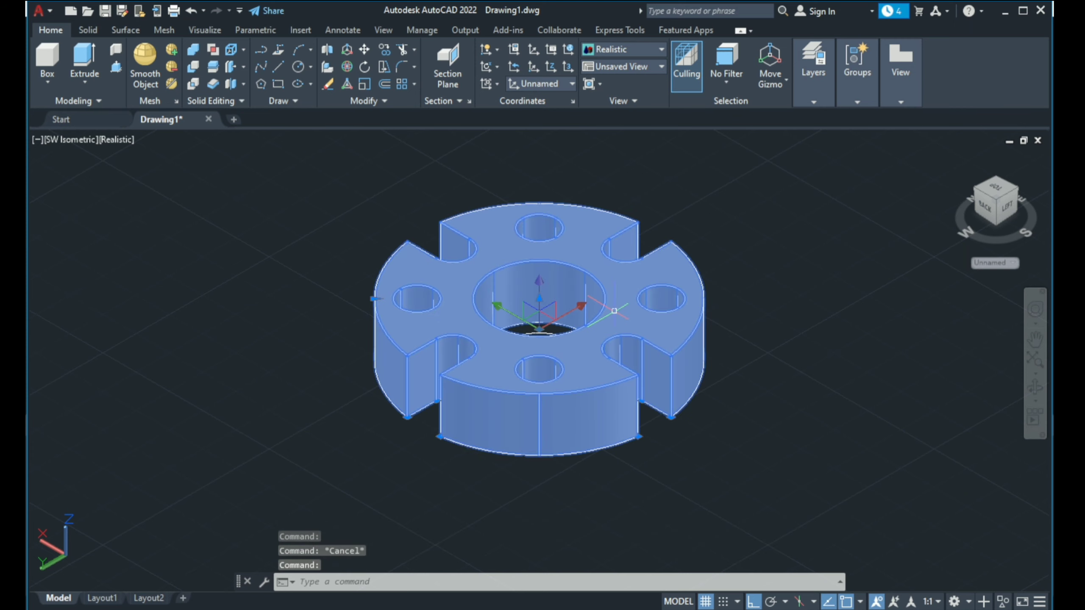
key("Return")
left_click(539, 448)
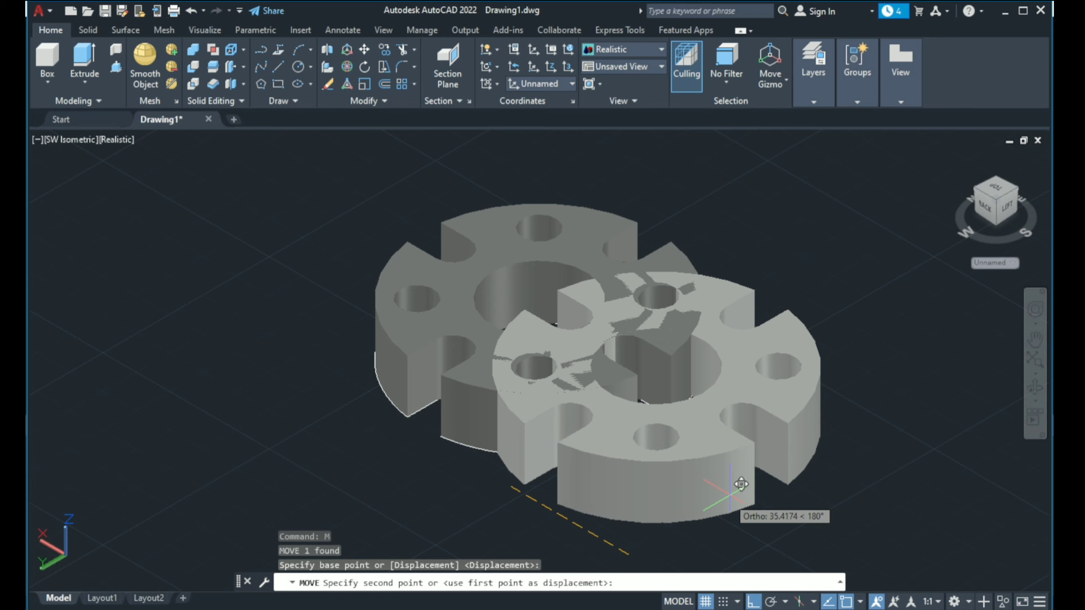
key("F8")
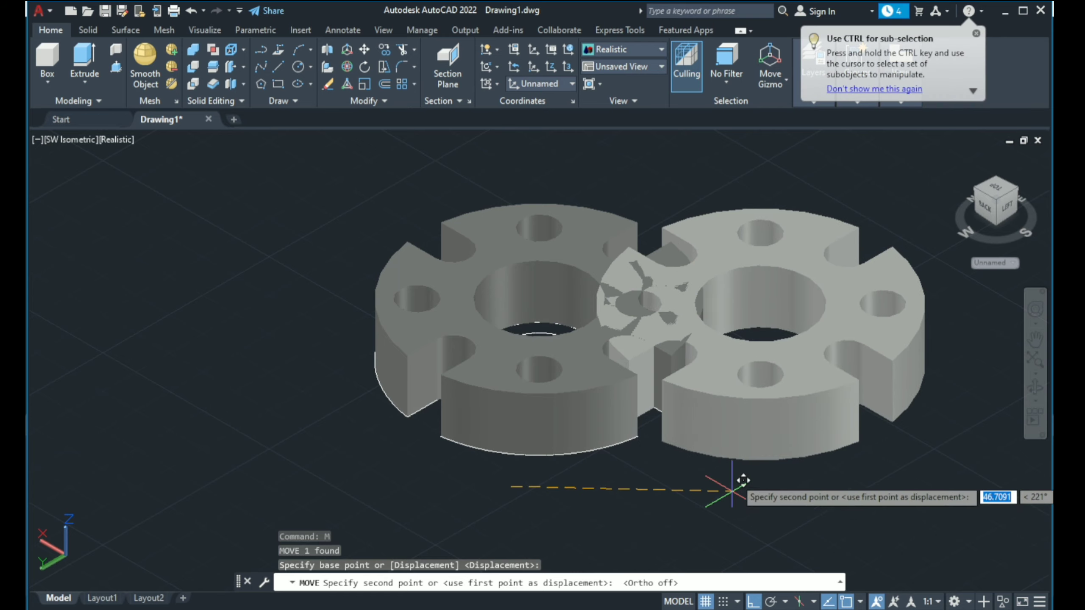
scroll(746, 493, "down", 2)
middle_click_drag(742, 491, 583, 458)
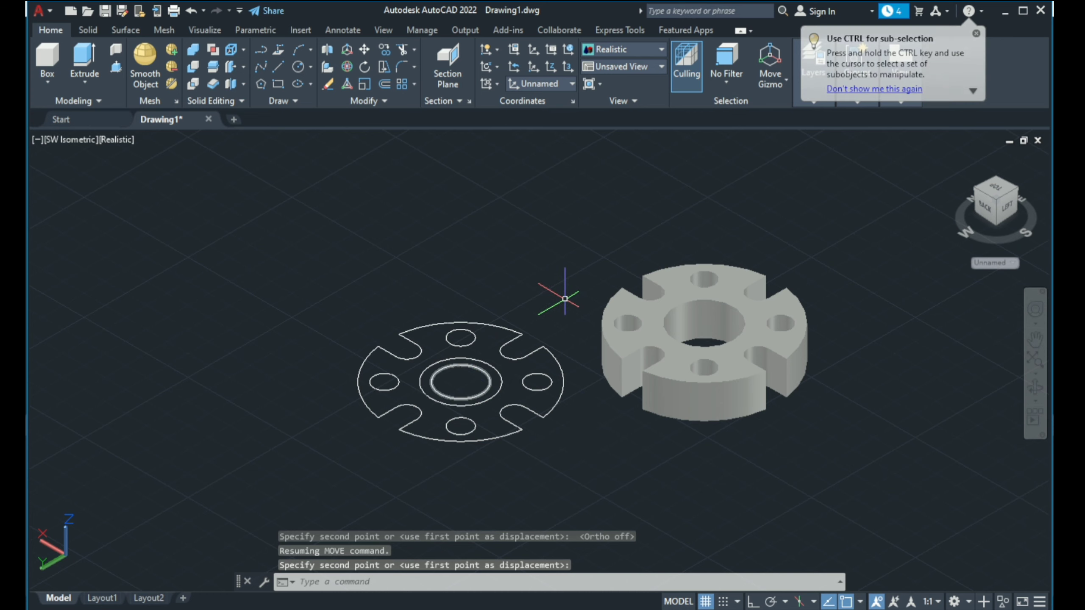
- Erase the leftover notched outline, its arcs and the four bolt-hole circles, keeping the two concentric central circles
type("e")
key("Return")
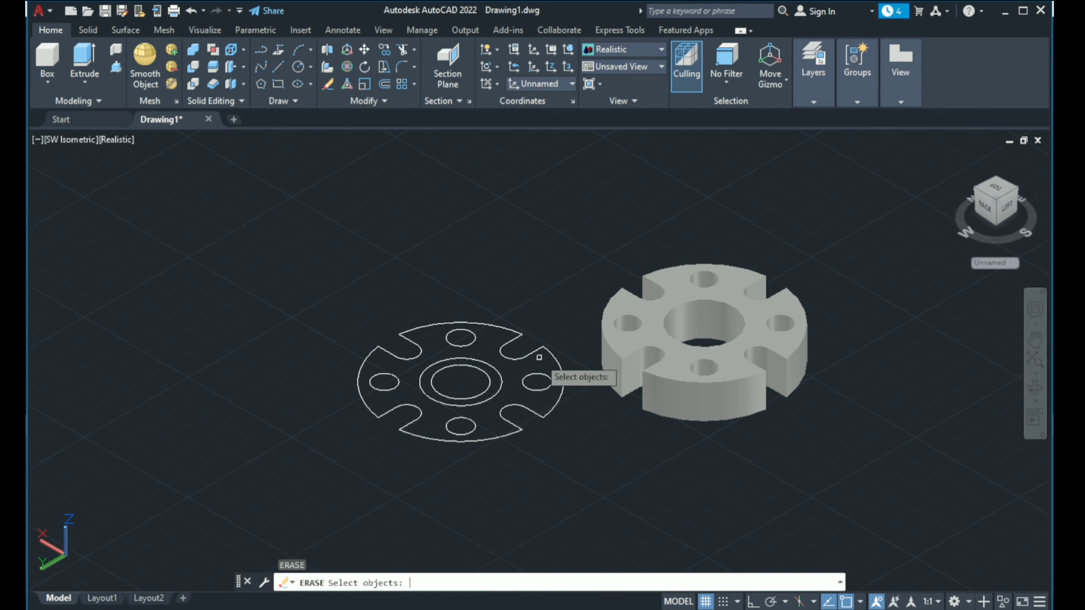
key("Return")
scroll(501, 329, "up", 2)
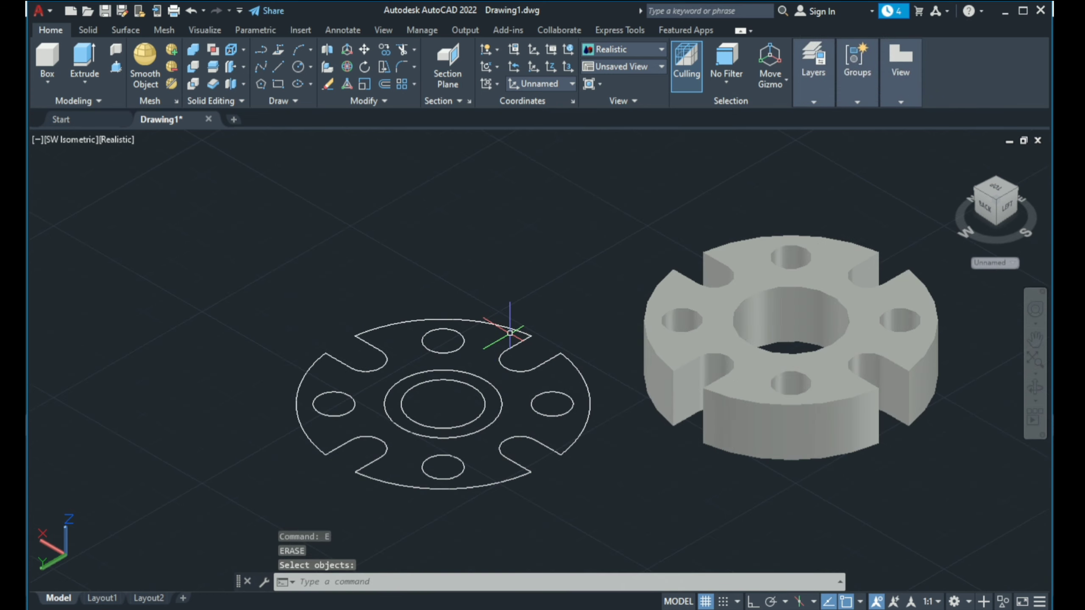
left_click(541, 290)
left_click(294, 330)
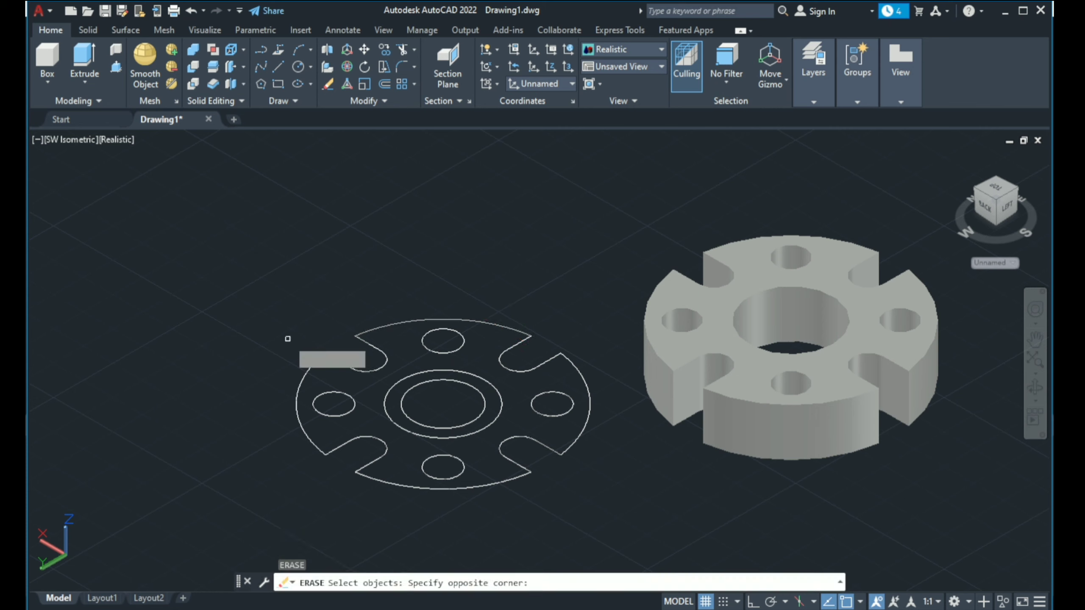
left_click(531, 458)
left_click(263, 515)
left_click(353, 311)
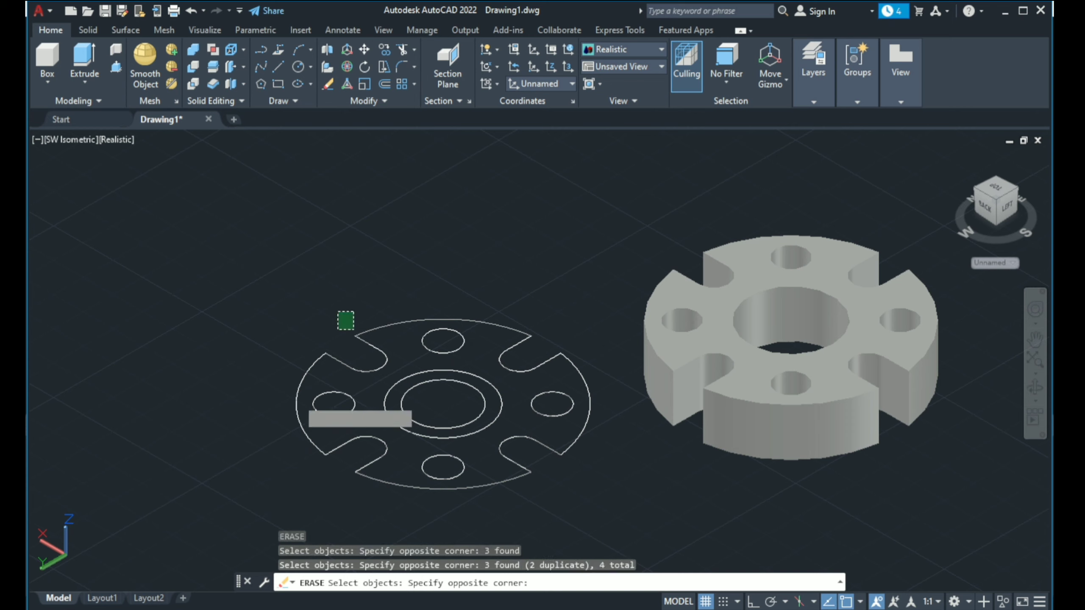
left_click(281, 461)
key("Return")
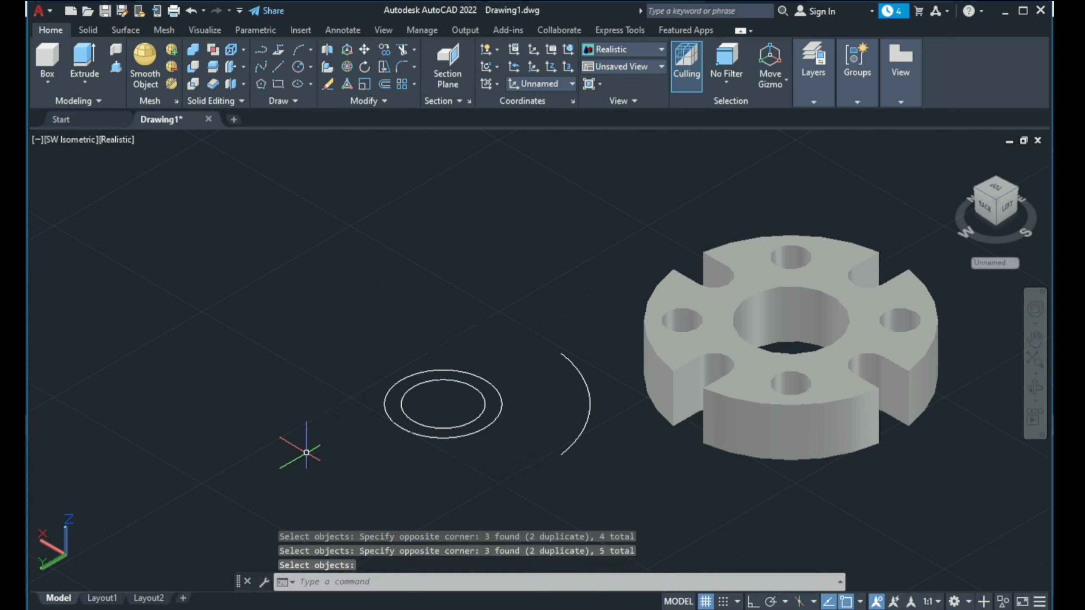
mouse_move(597, 388)
left_mouse_down()
mouse_move(573, 399)
mouse_move(561, 427)
left_mouse_up()
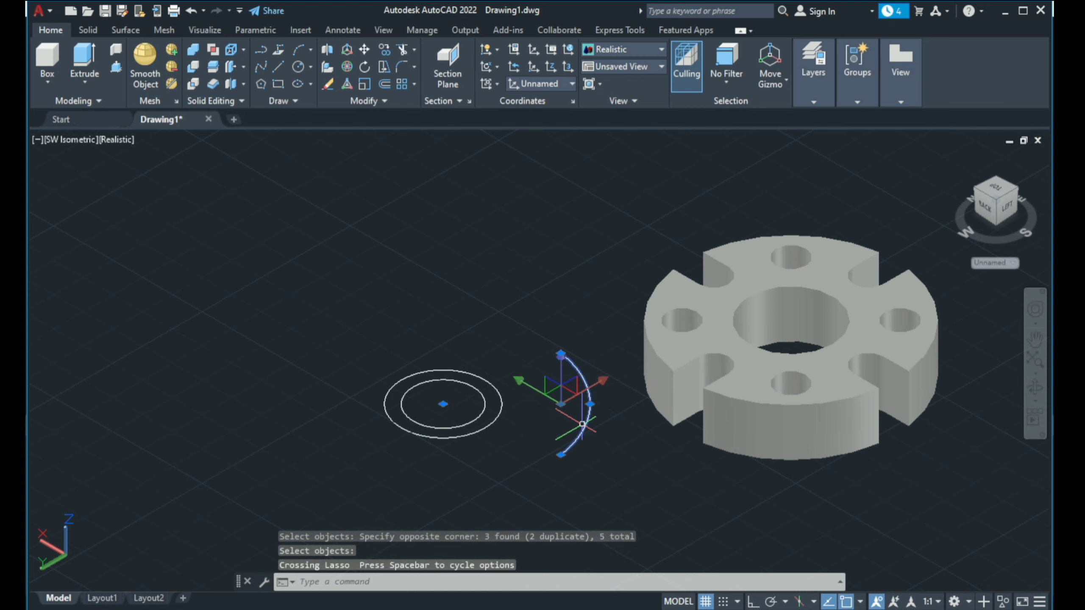
key("Delete")
- Extrude the larger central circle to a height of 32, checking the overall height in the 3-3-24.jpg reference drawing
middle_click_drag(618, 379, 519, 398)
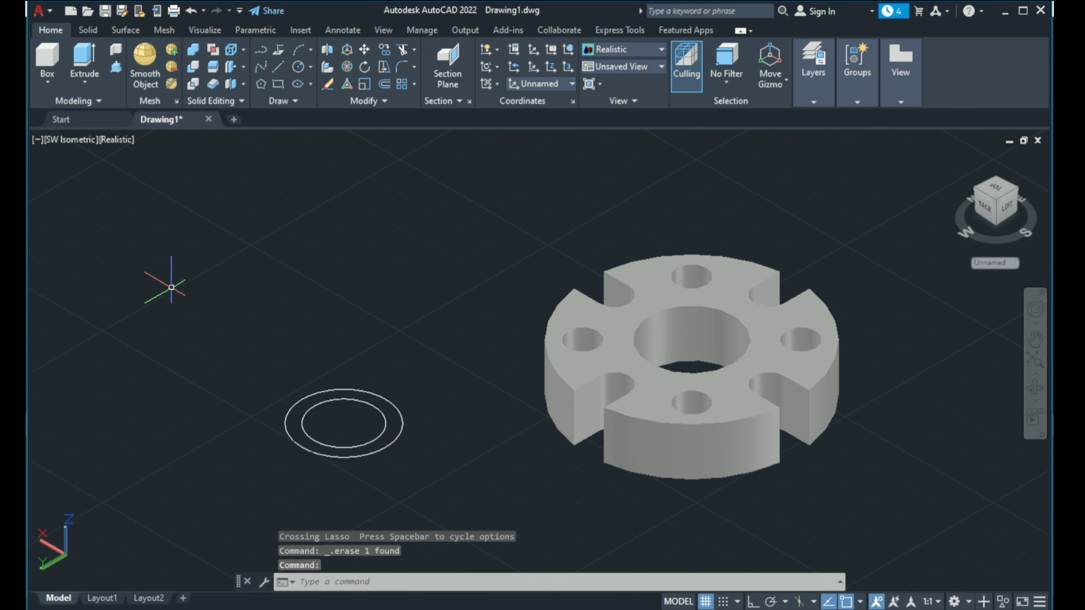
type("ext")
key("Return")
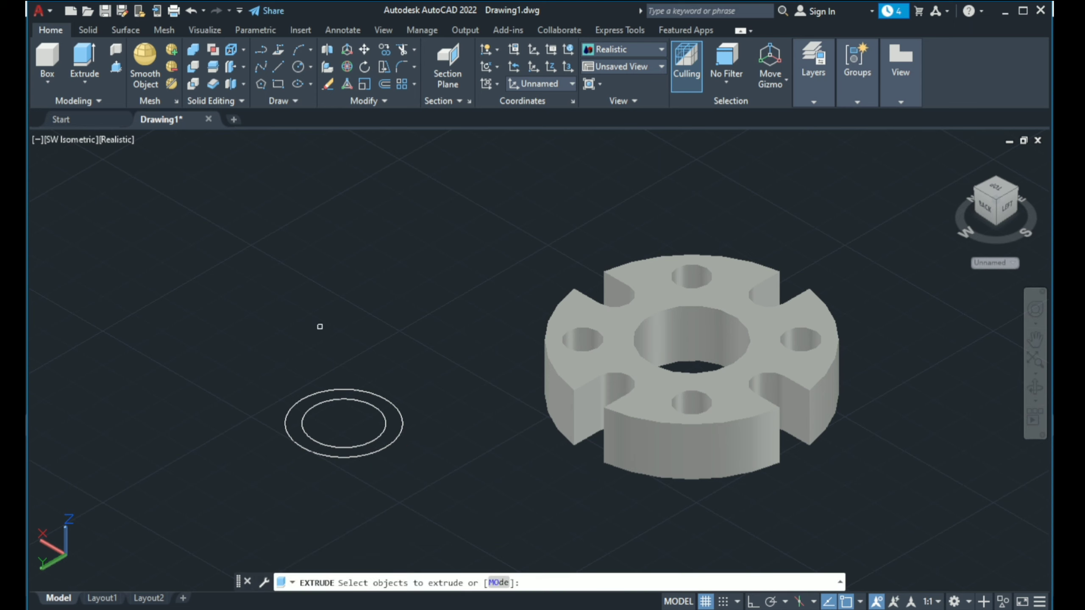
left_click(363, 389)
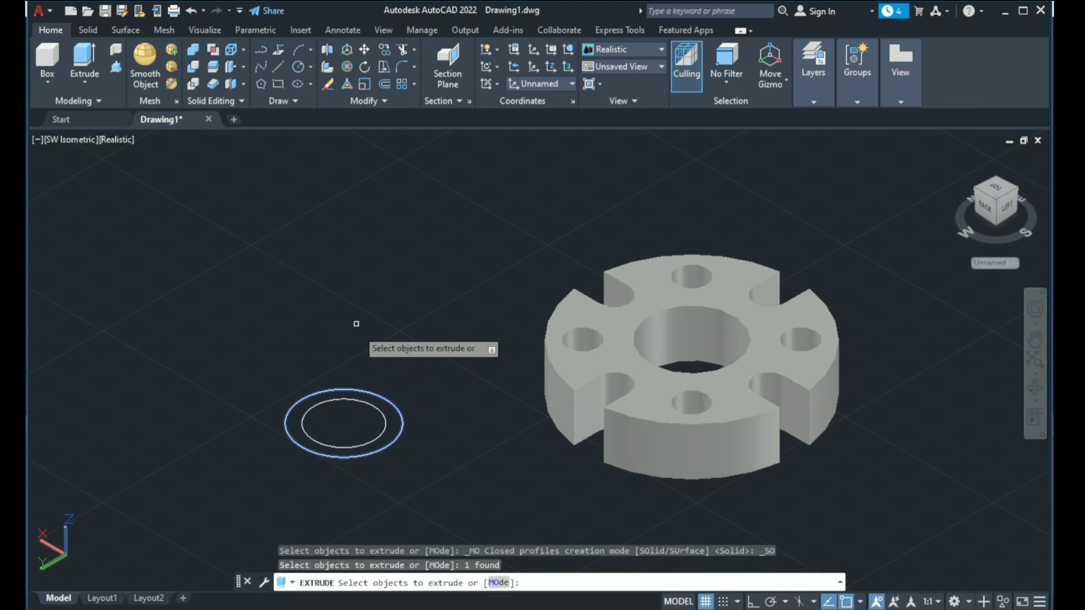
key("Return")
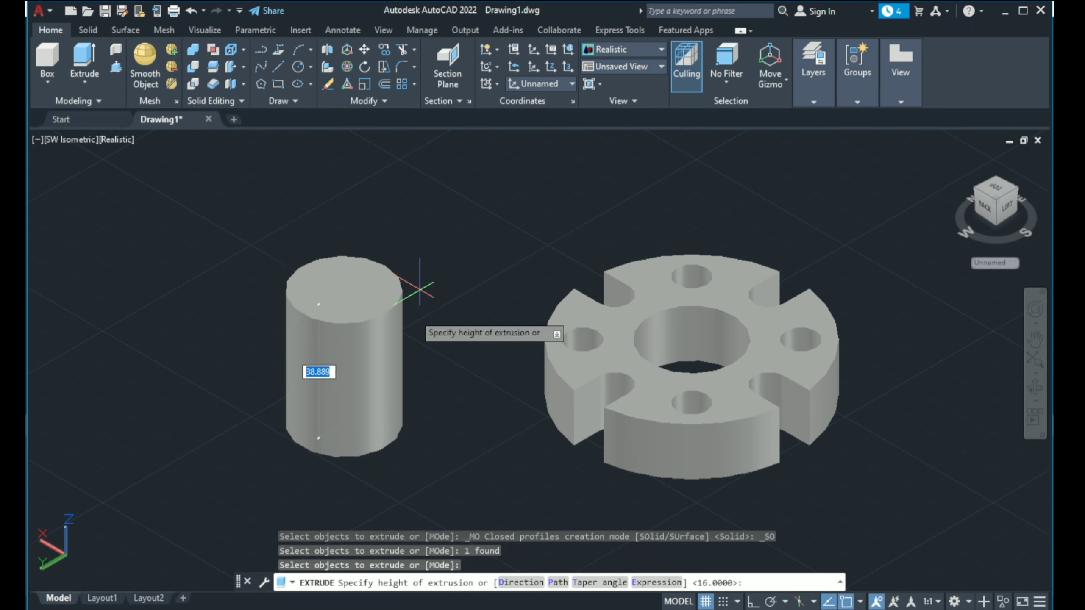
key("alt+Tab")
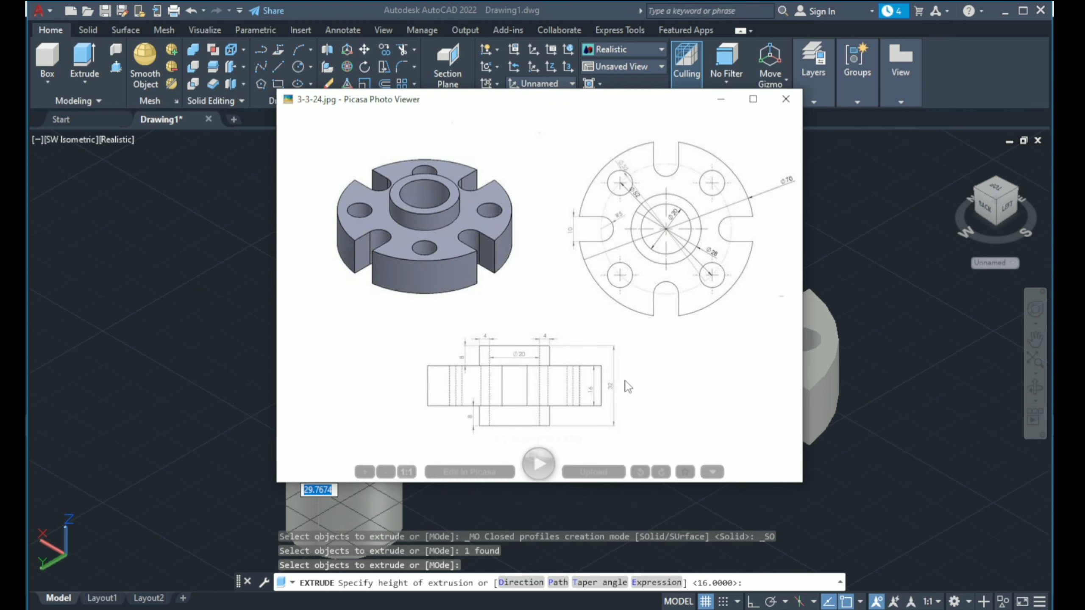
key("alt+Tab")
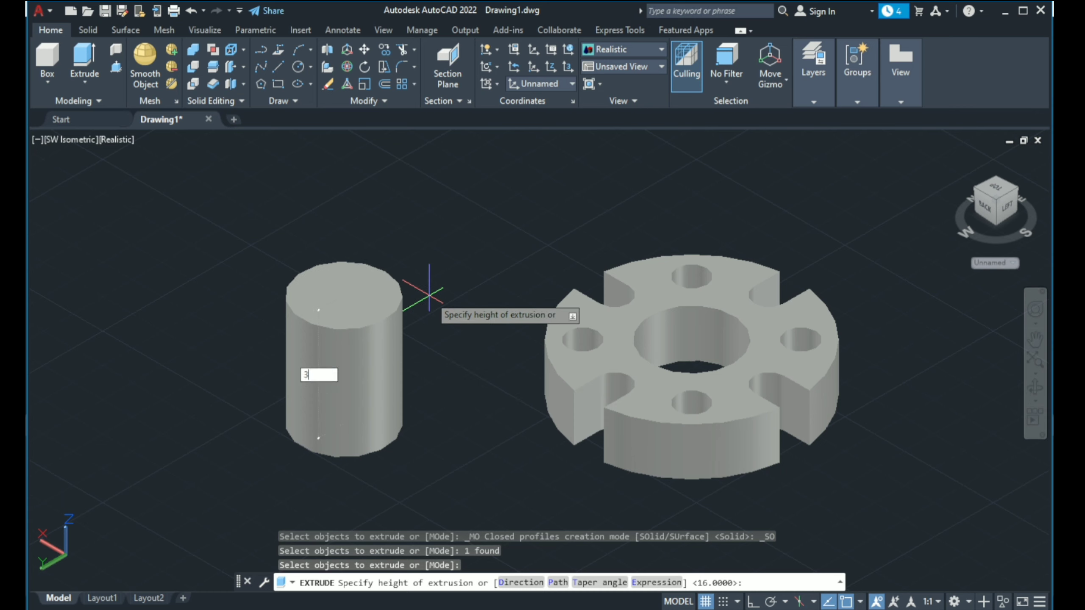
key("Return")
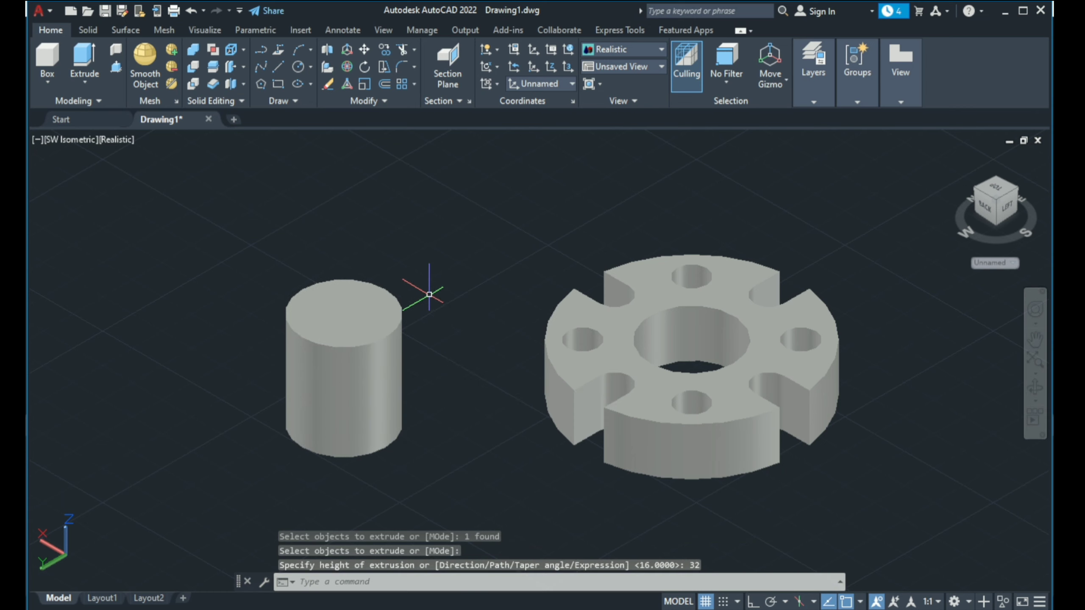
- Set the visual style to 2D Wireframe and extrude the smaller central circle to a height of 32
left_click(114, 140)
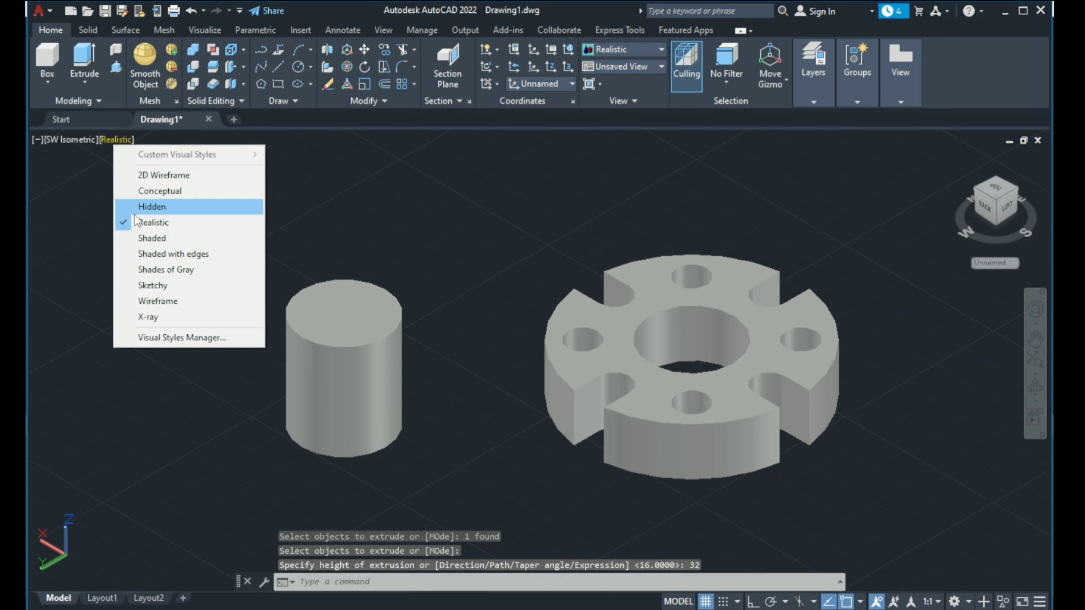
left_click(193, 176)
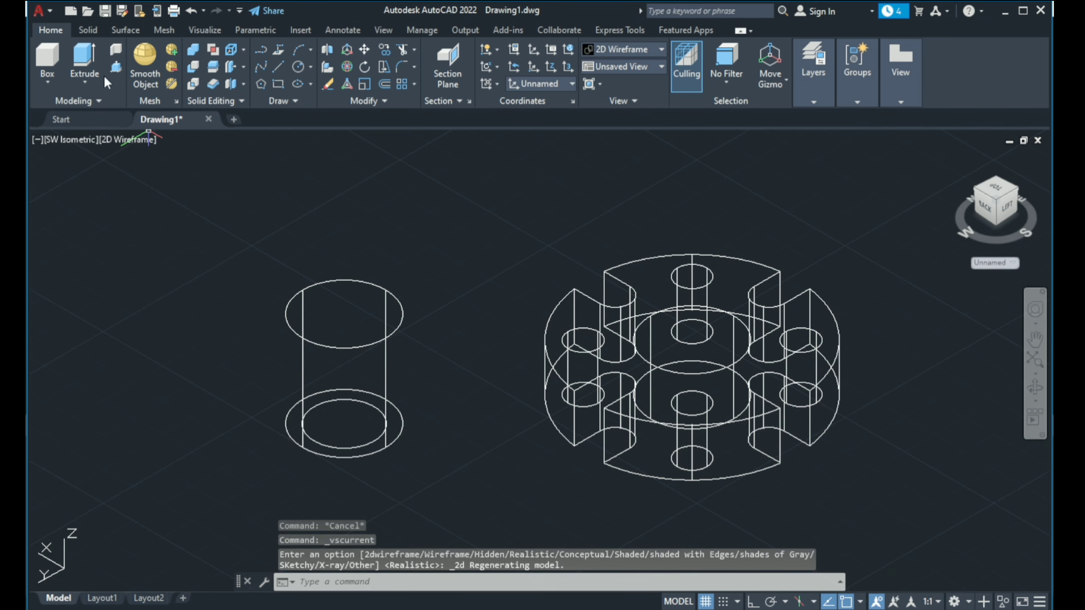
left_click(80, 72)
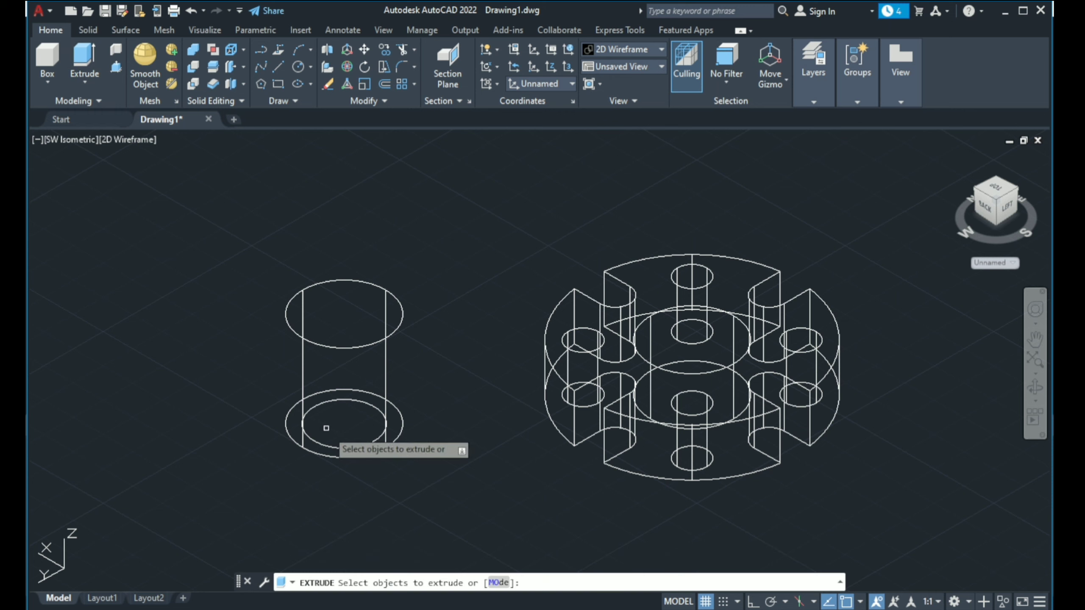
left_click(341, 401)
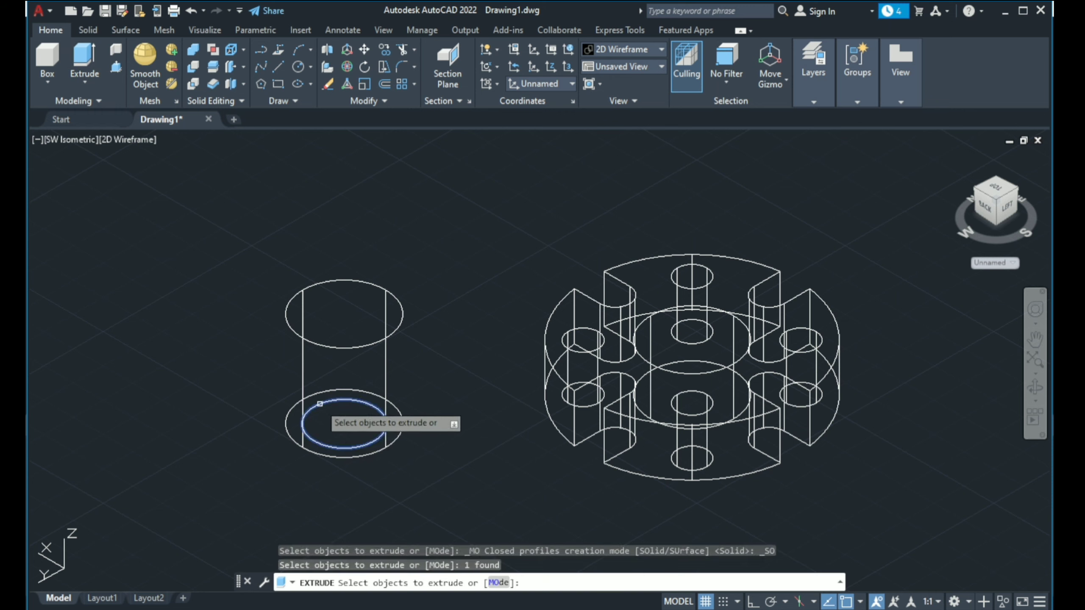
key("Return")
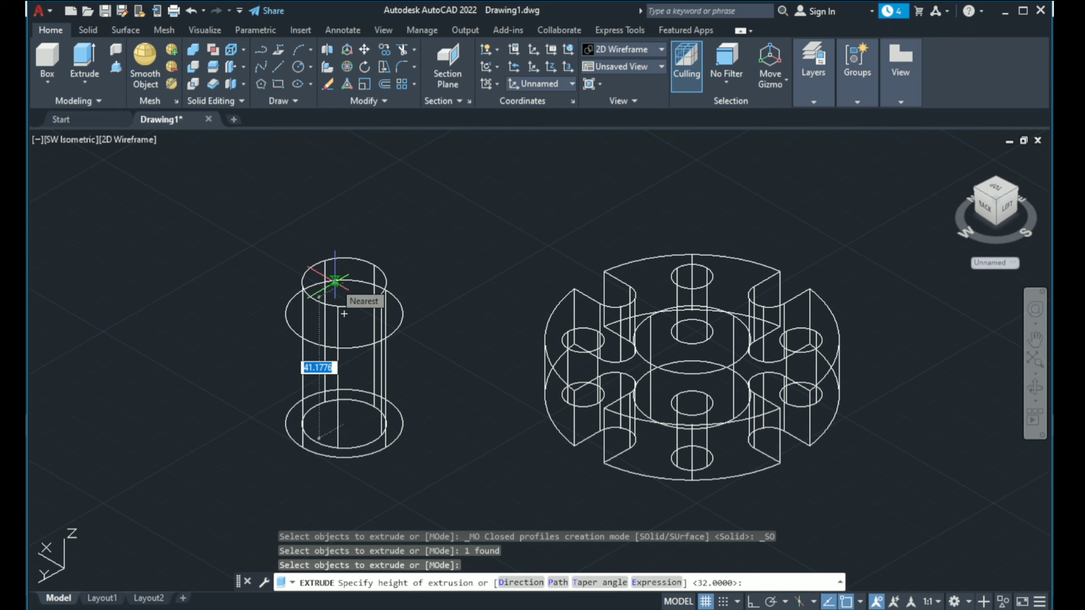
type("32")
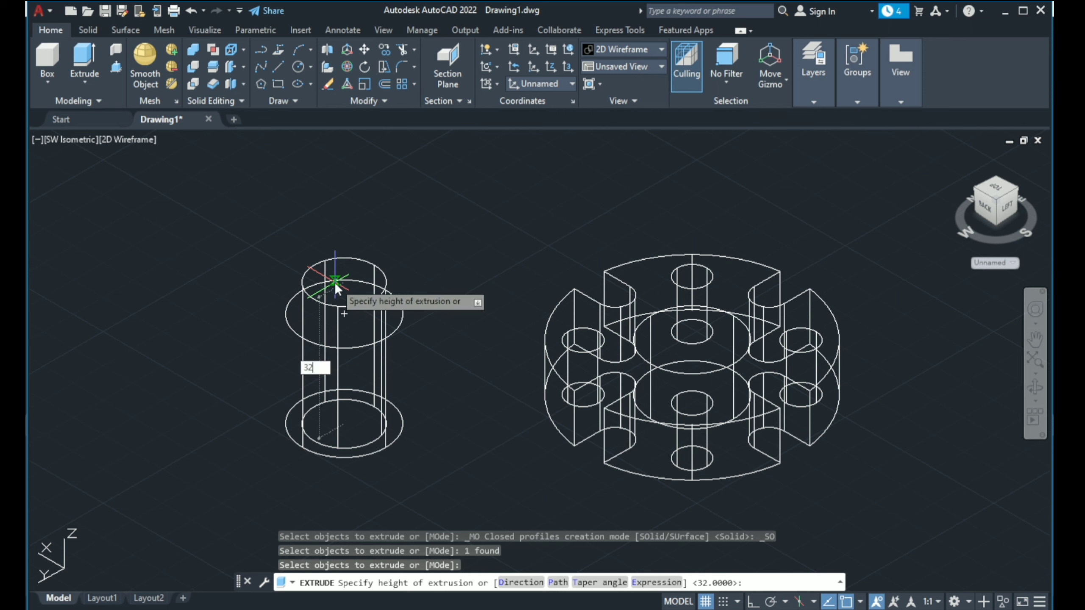
key("Return")
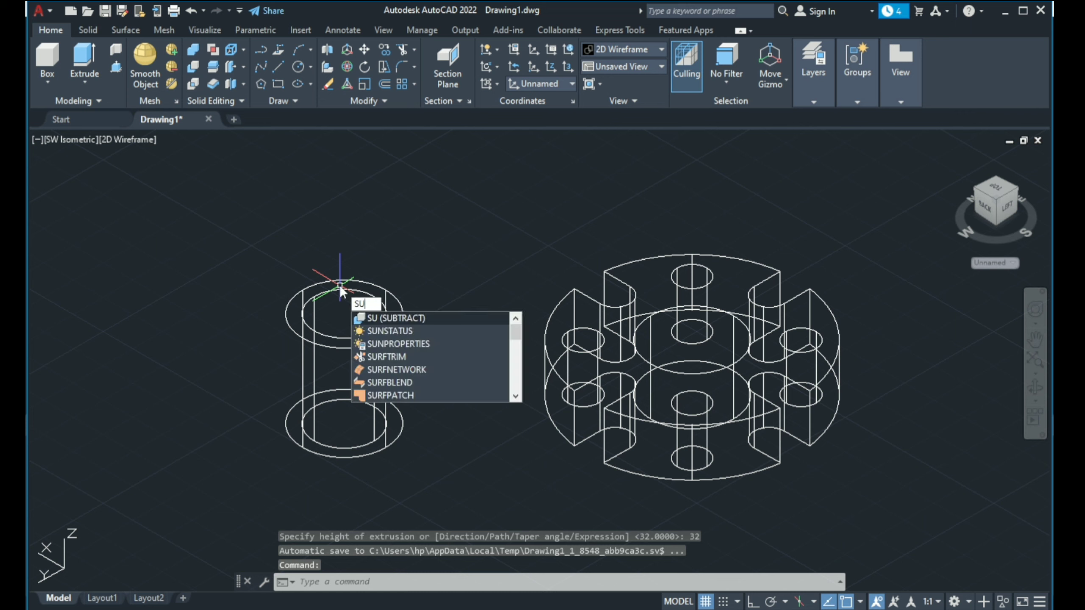
- Subtract the inner cylinder from the outer cylinder and set the visual style to Realistic
key("Return")
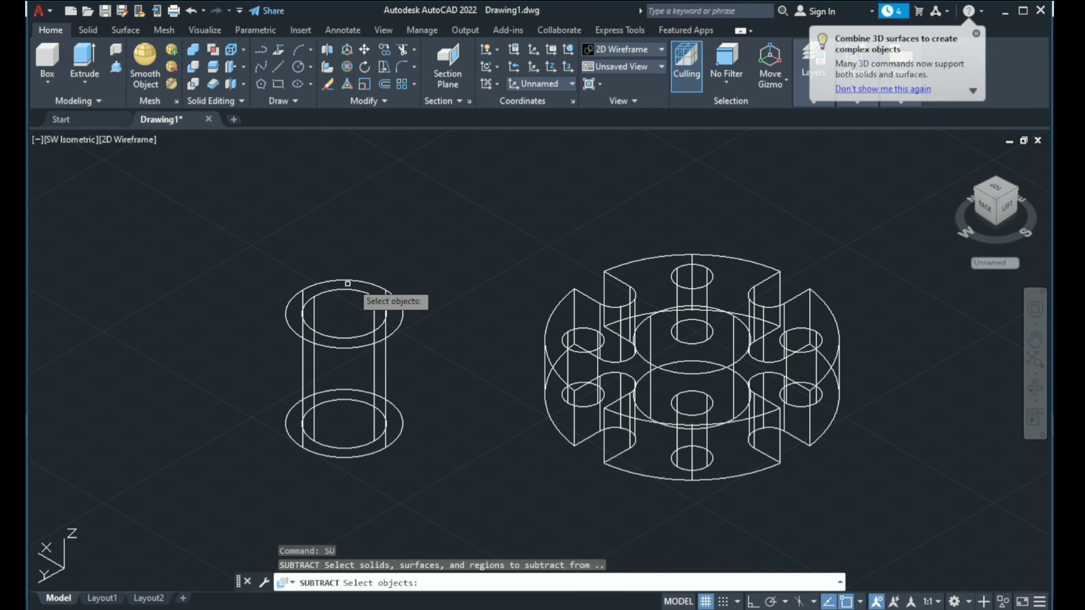
left_click(360, 278)
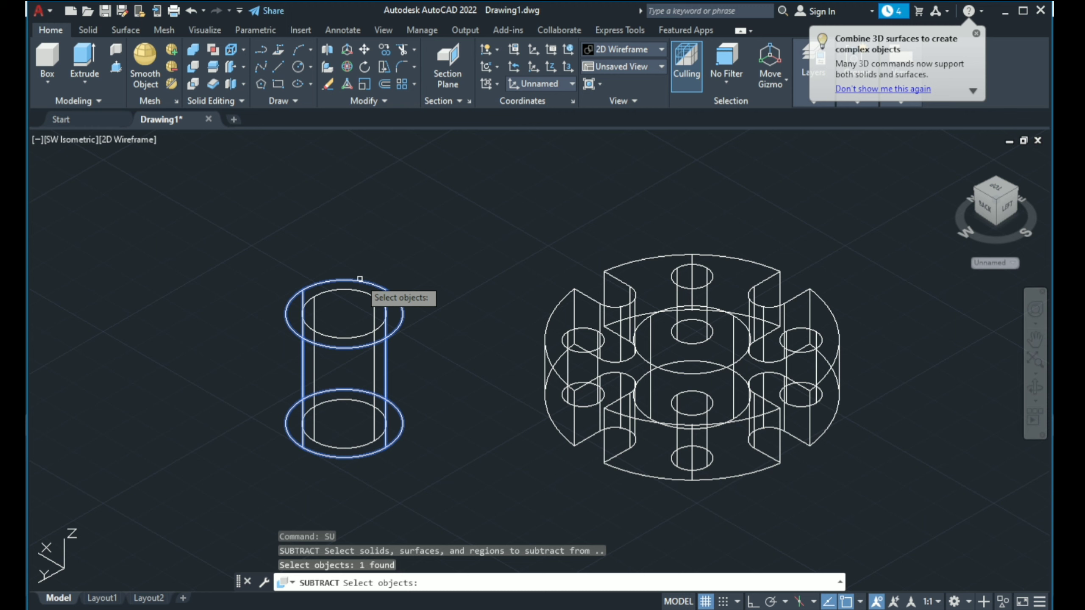
key("Return")
left_click(348, 291)
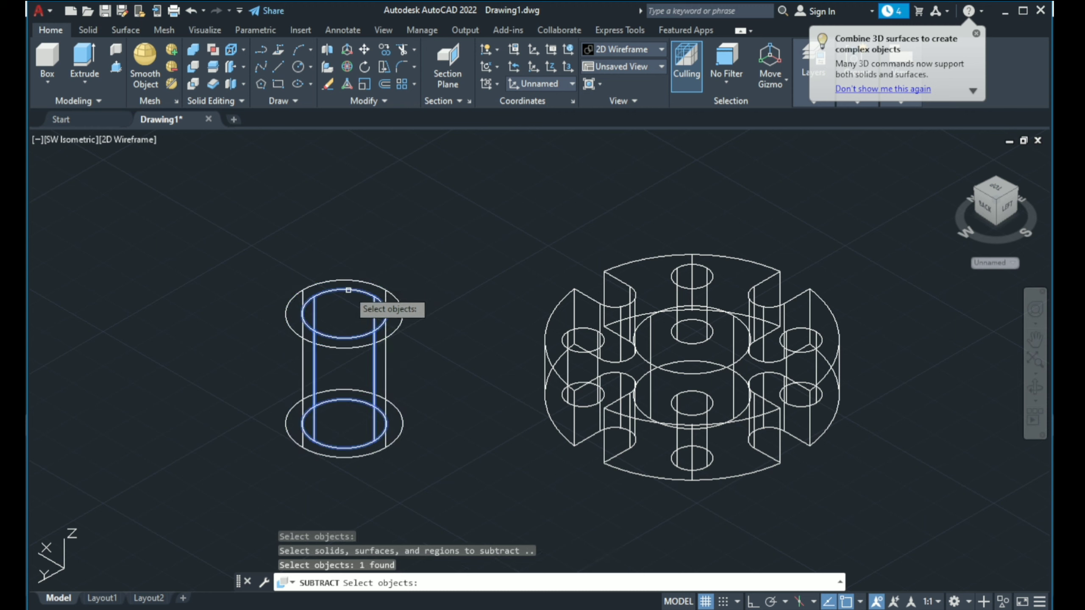
key("Return")
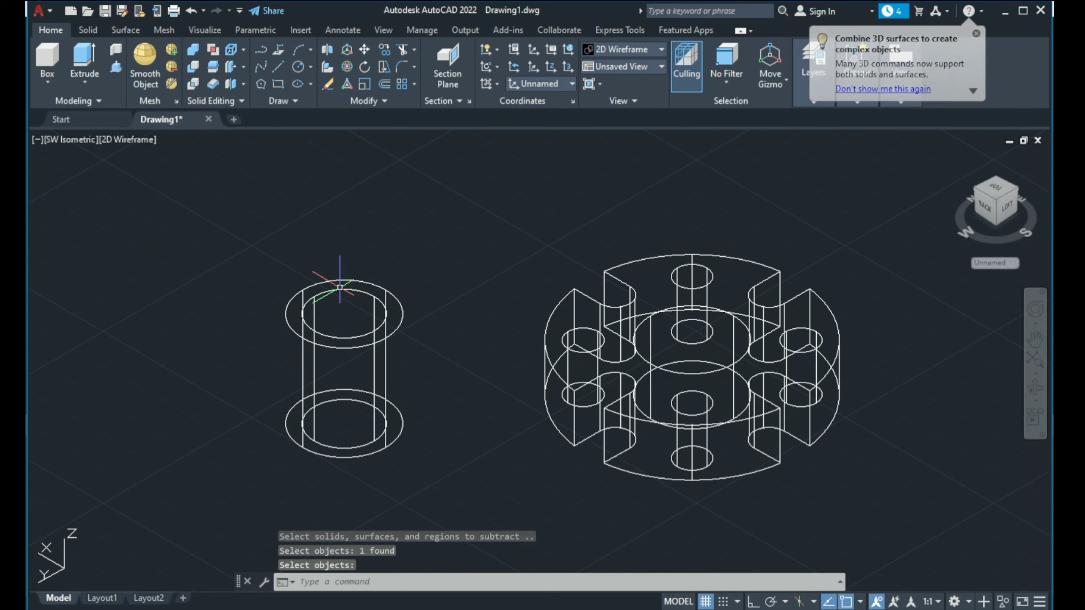
left_click(124, 139)
left_click(171, 221)
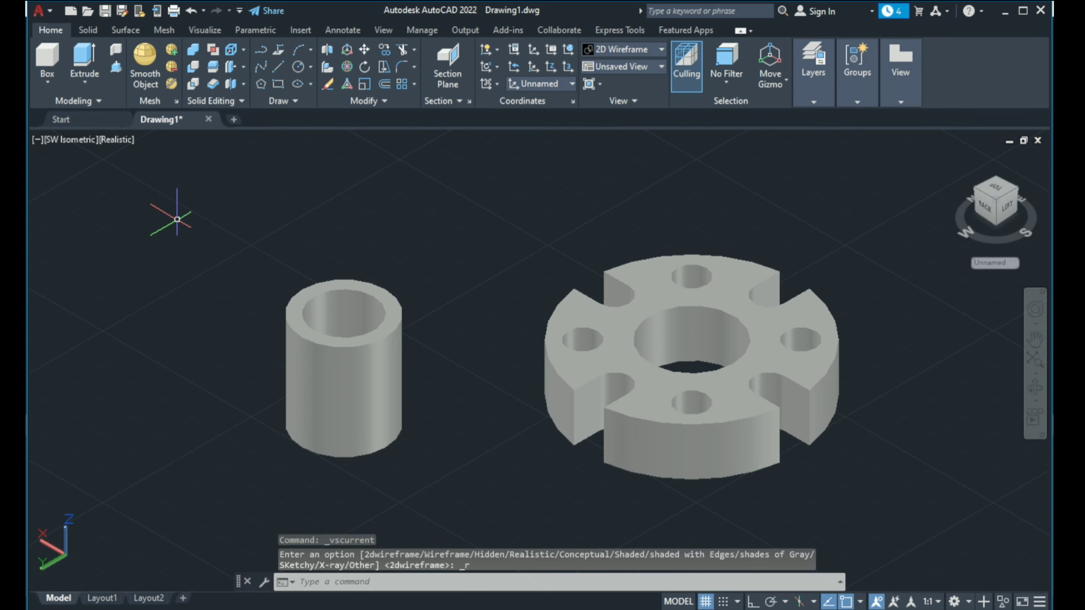
- Move the hollow cylinder from its top center to the top center of the flange's central hole
left_click(356, 427)
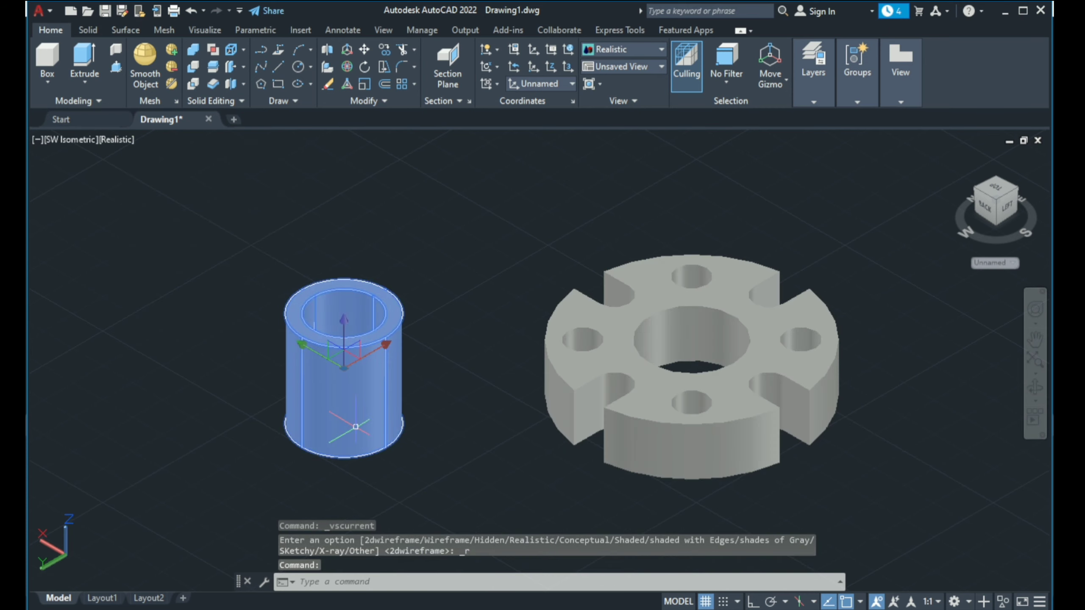
key("Return")
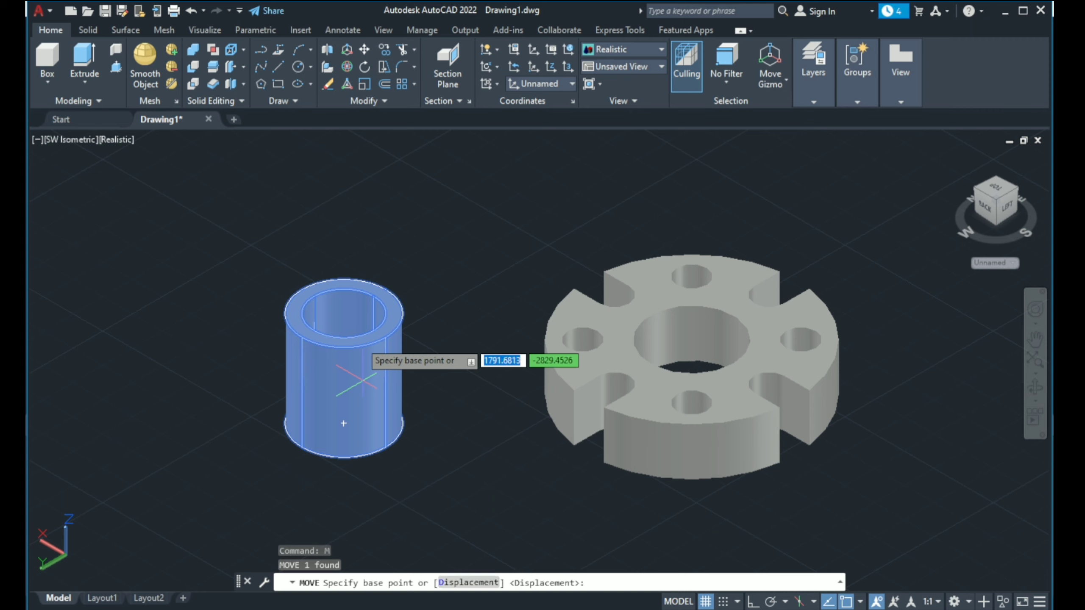
left_click(344, 314)
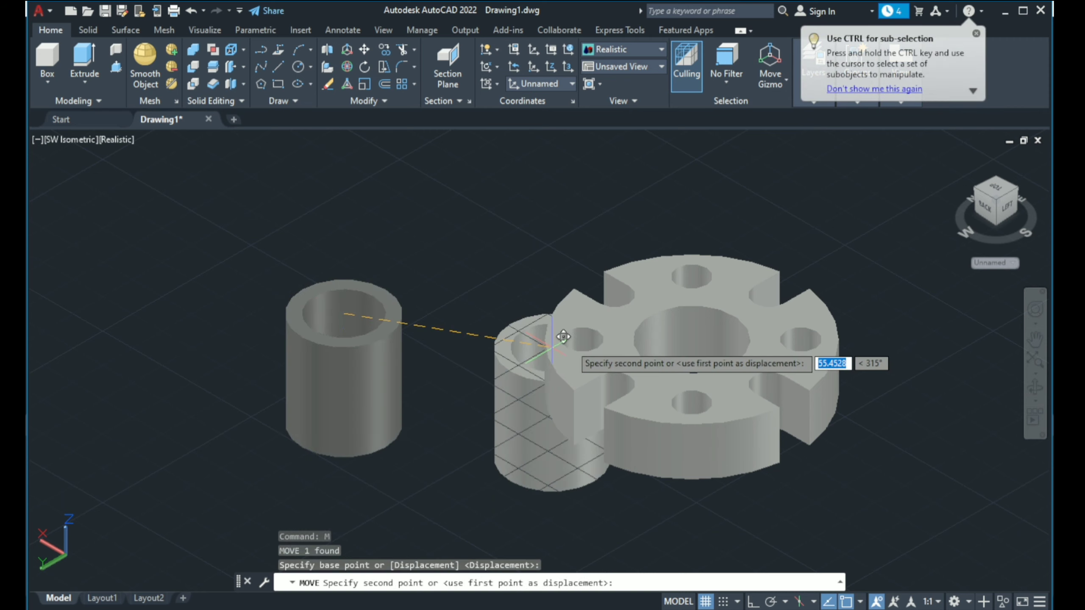
left_click(690, 337)
middle_click_drag(580, 409, 346, 404)
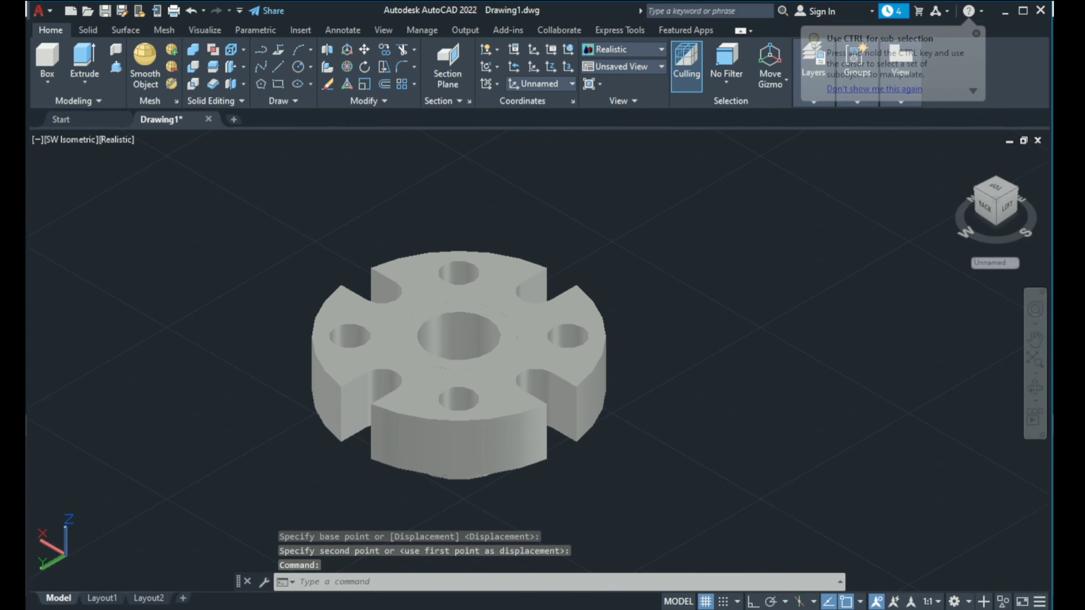
- Check the hub offset in the 3-3-24.jpg reference drawing and move the hollow cylinder vertically upward by 8
left_click(680, 609)
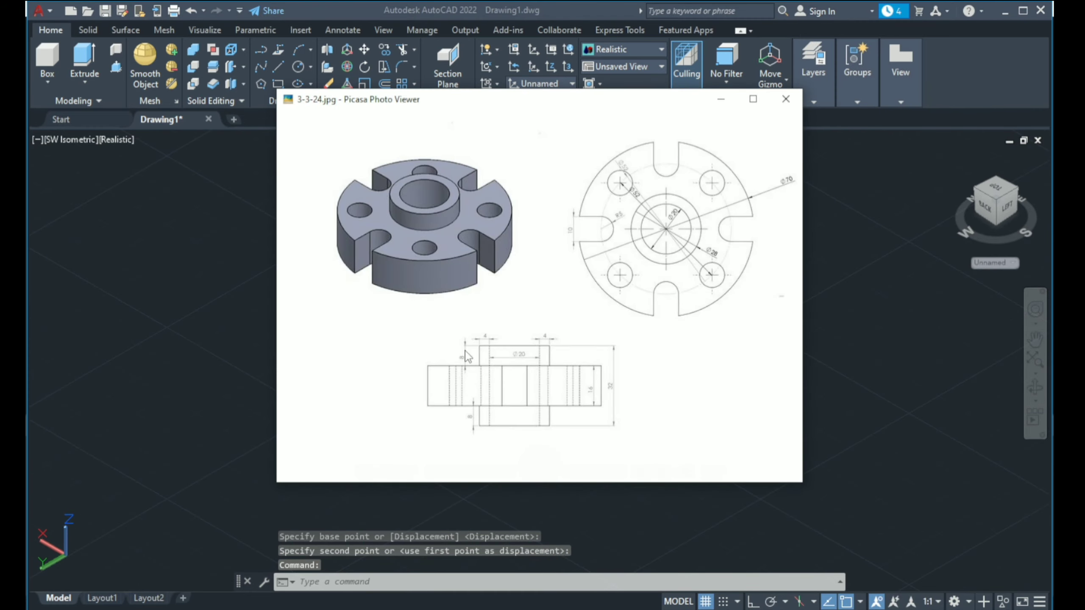
left_click(558, 609)
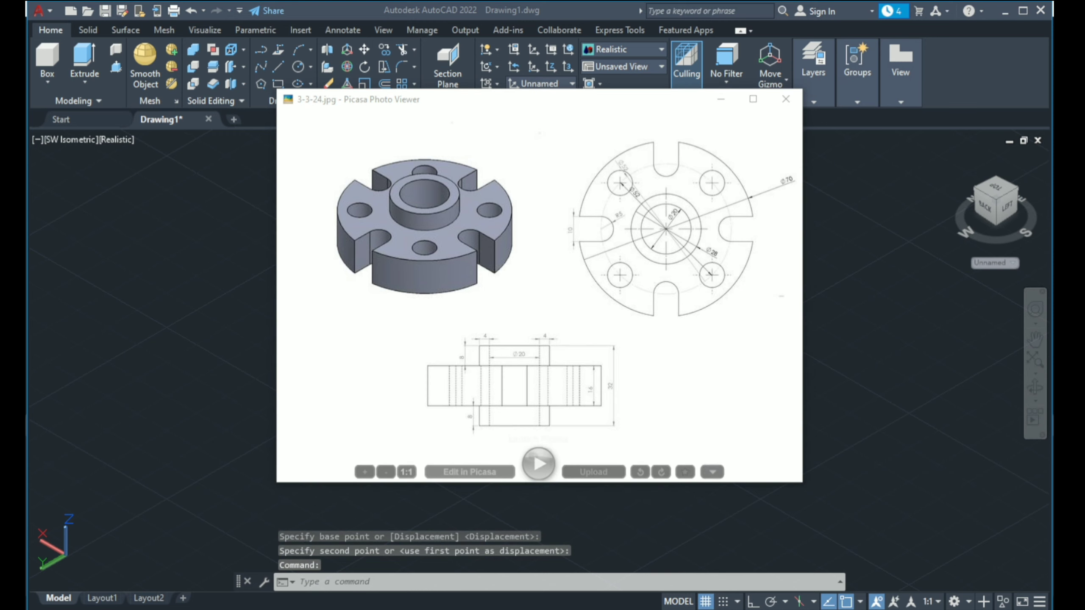
left_click(489, 356)
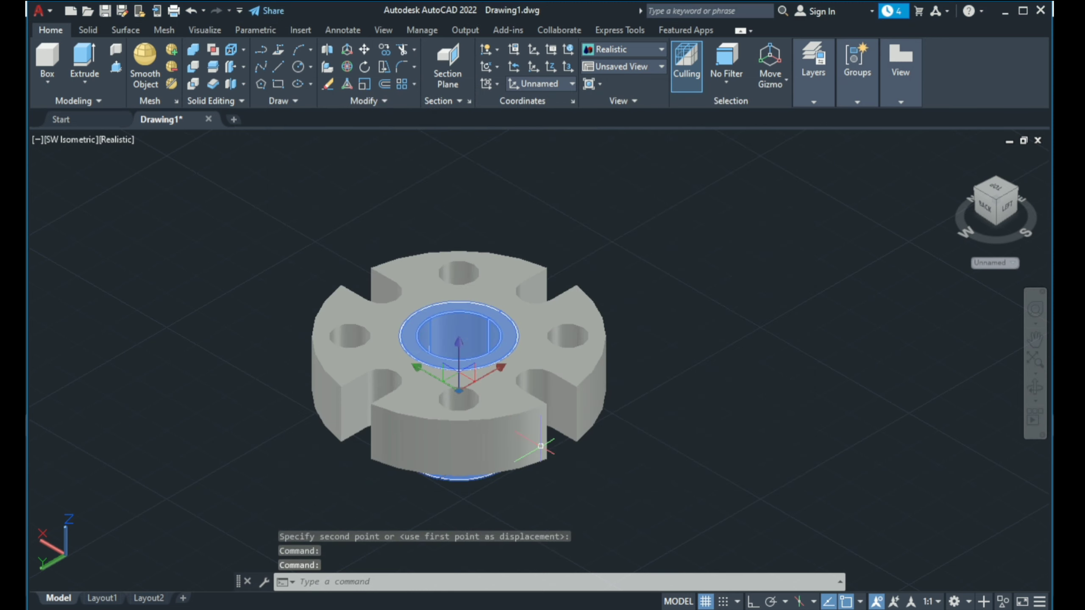
key("Return")
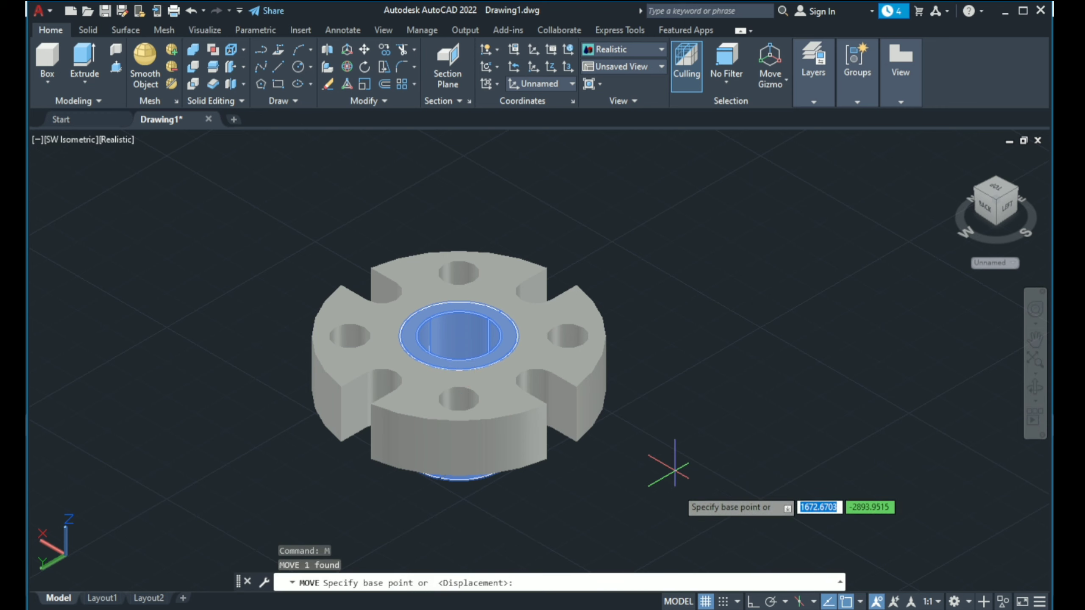
left_click(674, 487)
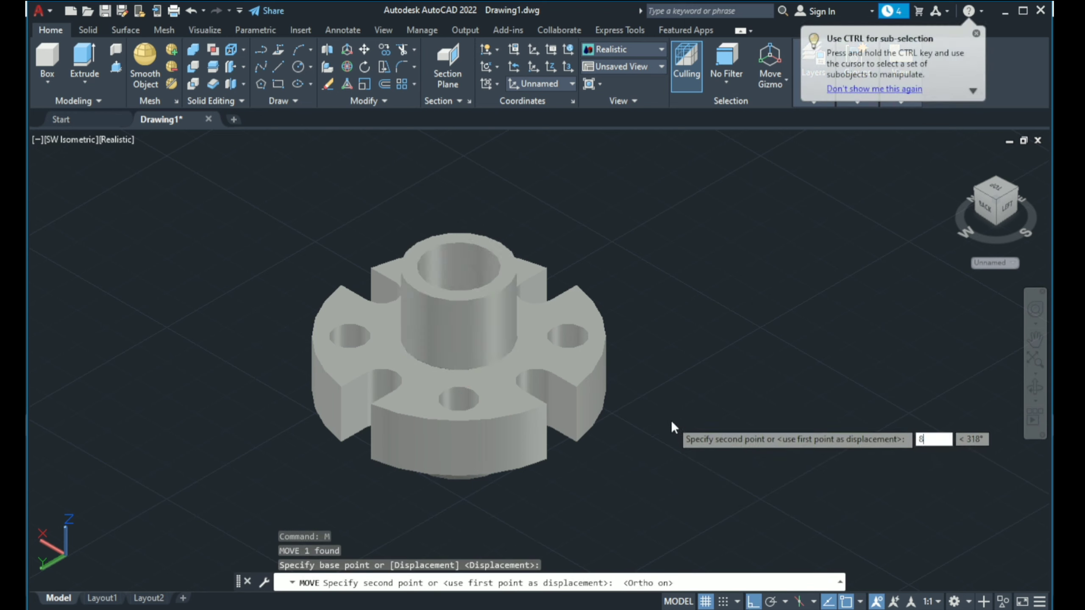
type("8")
key("Return")
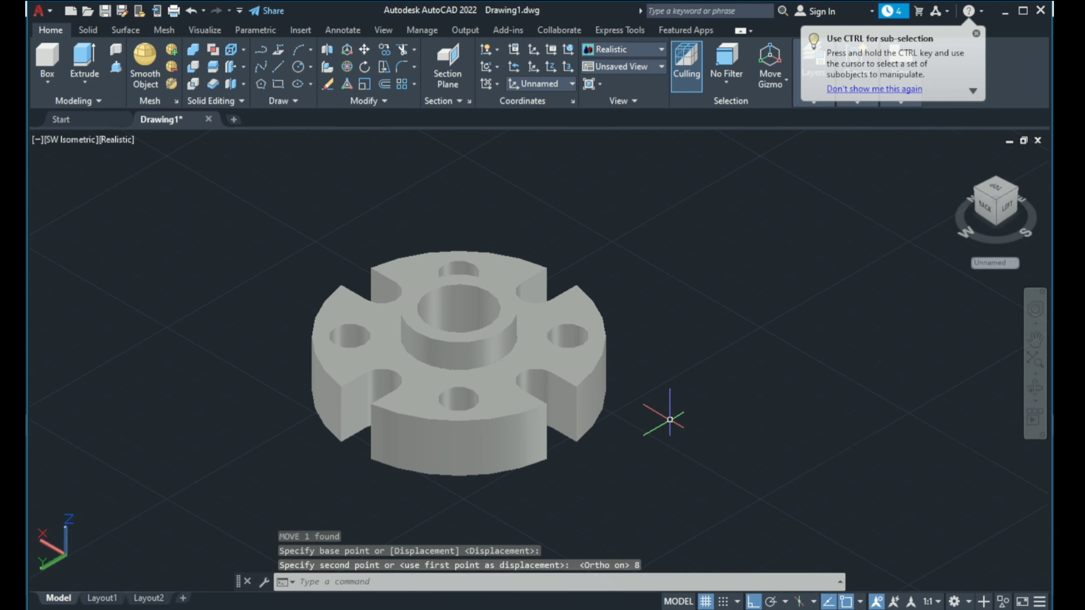
- Switch the workspace from 3D Modeling to Drafting & Annotation
mouse_move(638, 287)
middle_mouse_down()
mouse_move(625, 320)
mouse_move(619, 291)
middle_mouse_up()
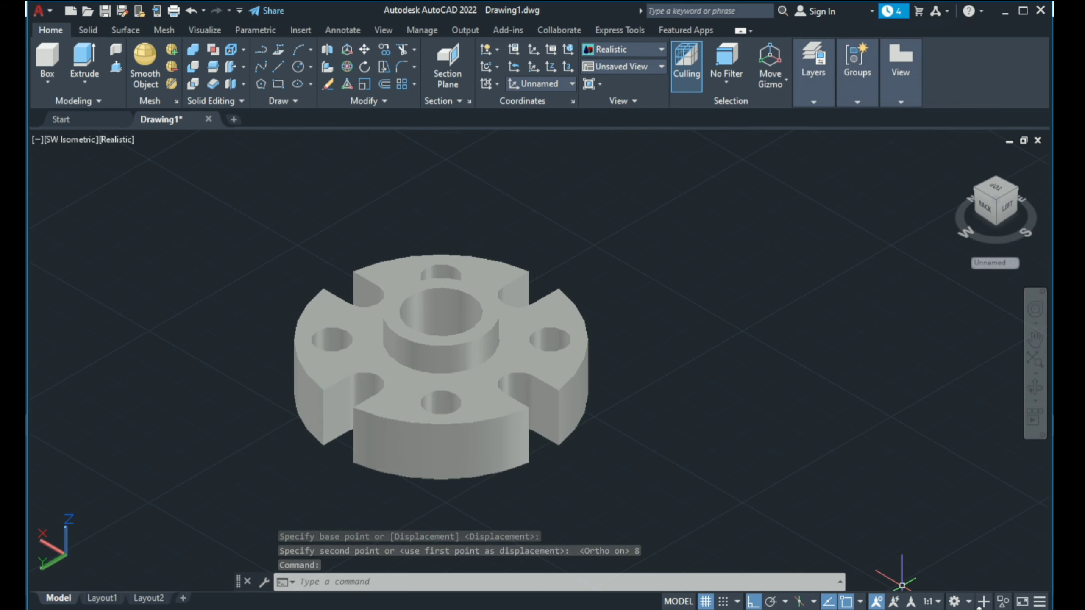
left_click(954, 601)
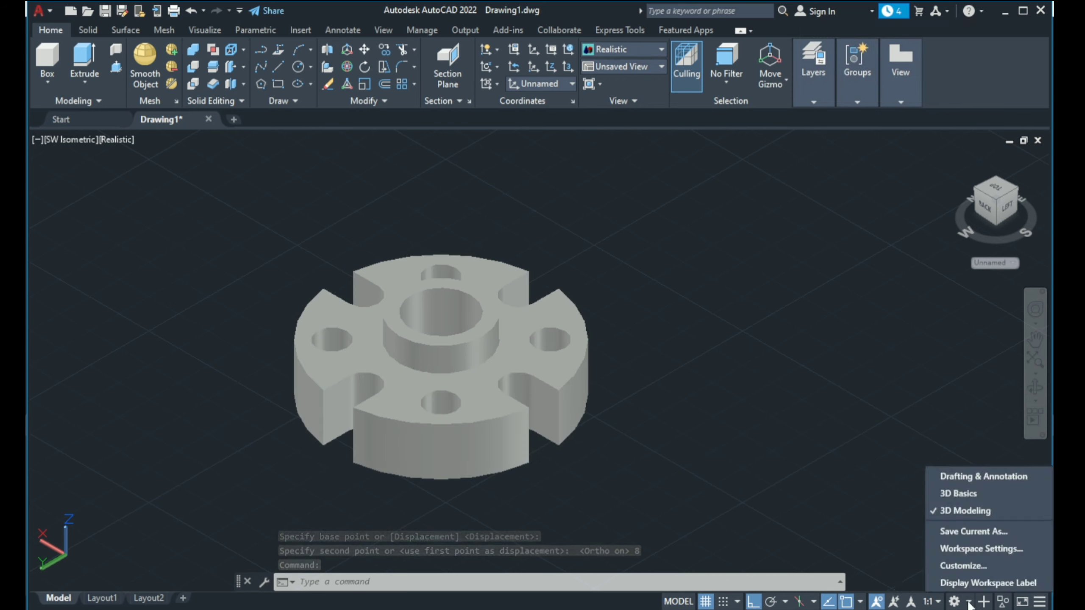
left_click(956, 476)
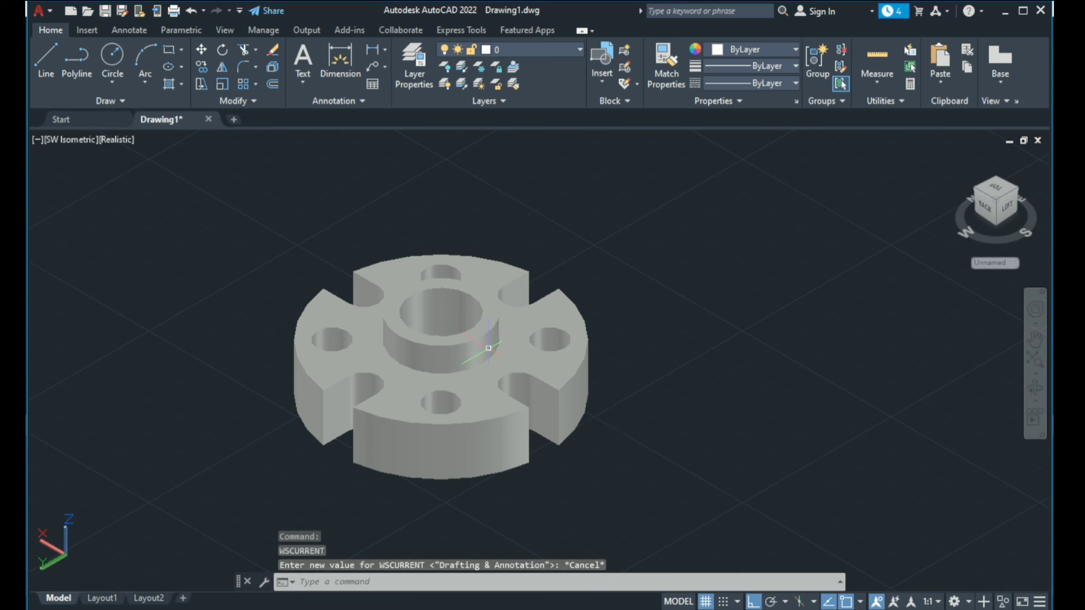
- Union the hollow central hub with the notched flange body into one solid
type("un")
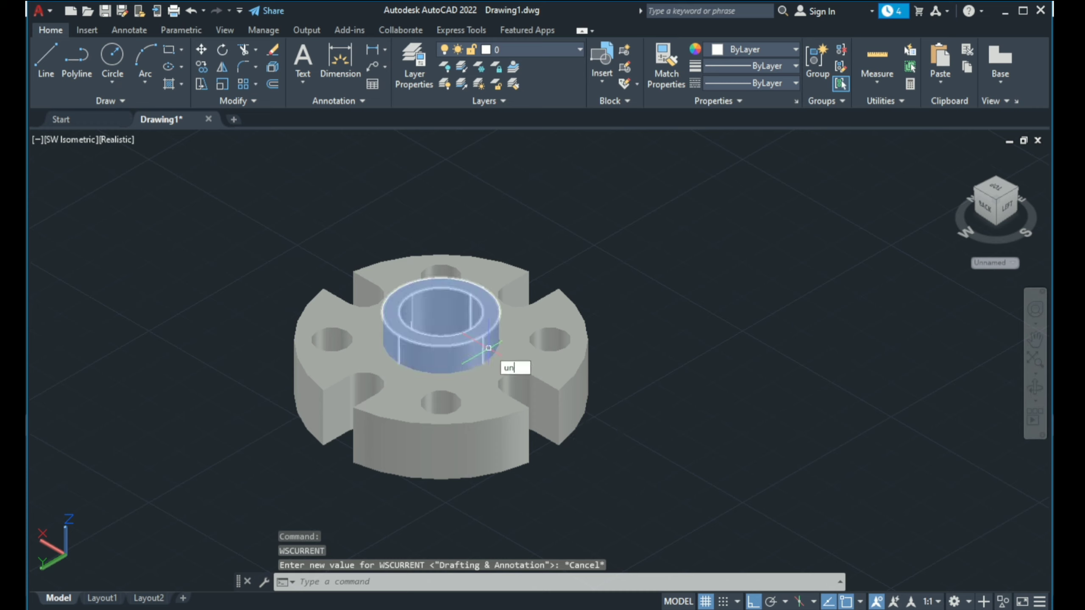
type("i")
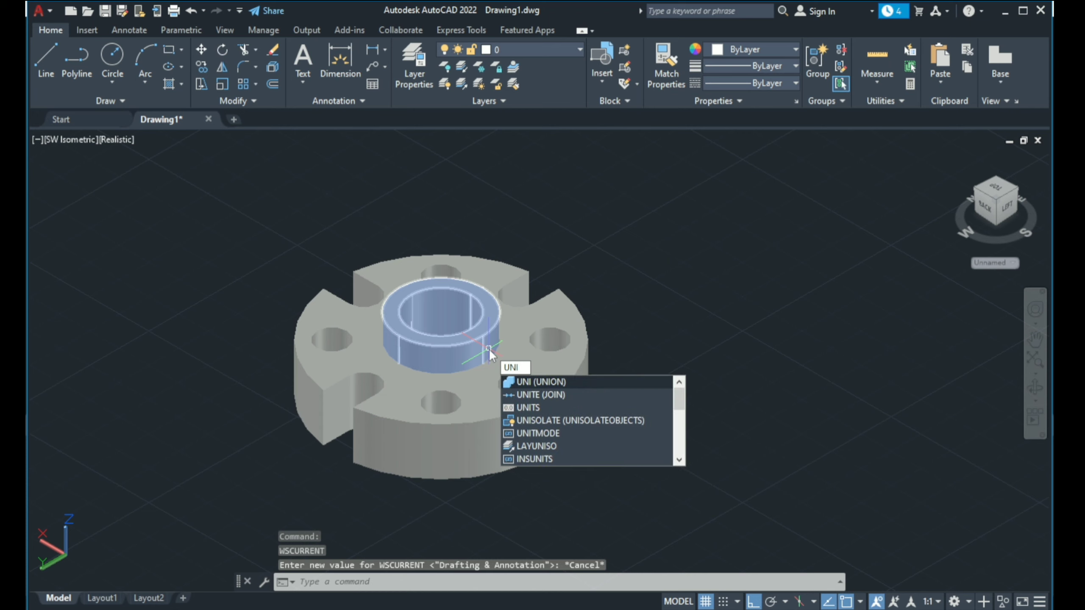
key("Return")
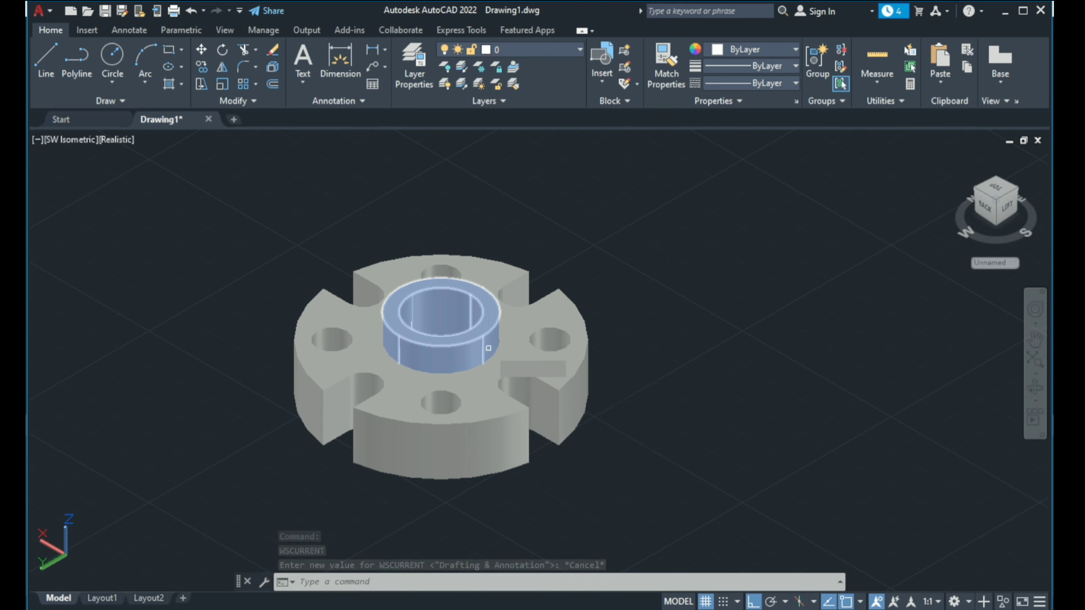
left_click(488, 347)
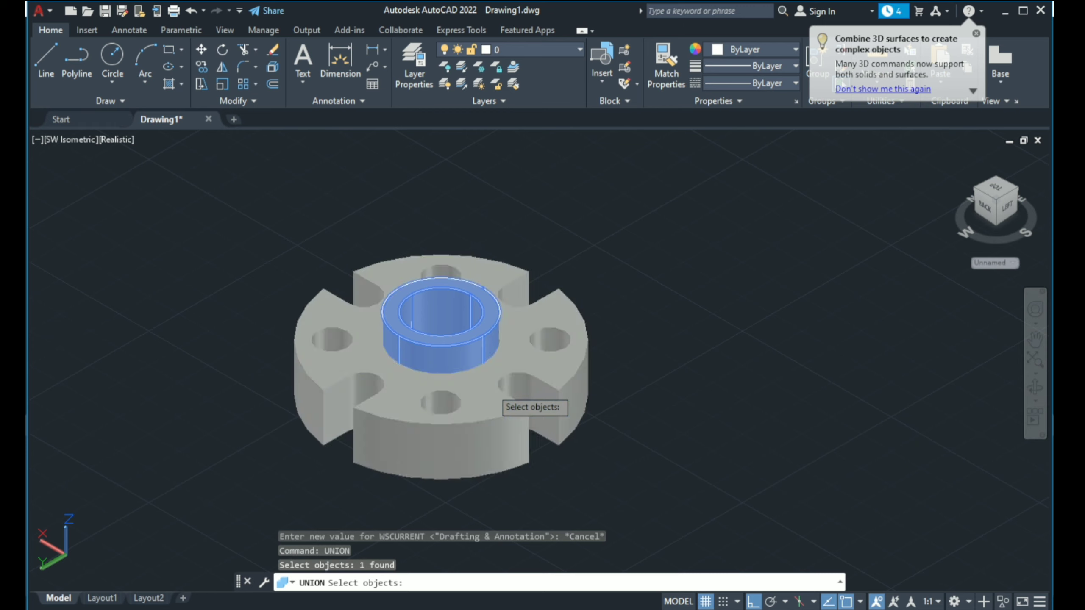
left_click(490, 387)
key("Return")
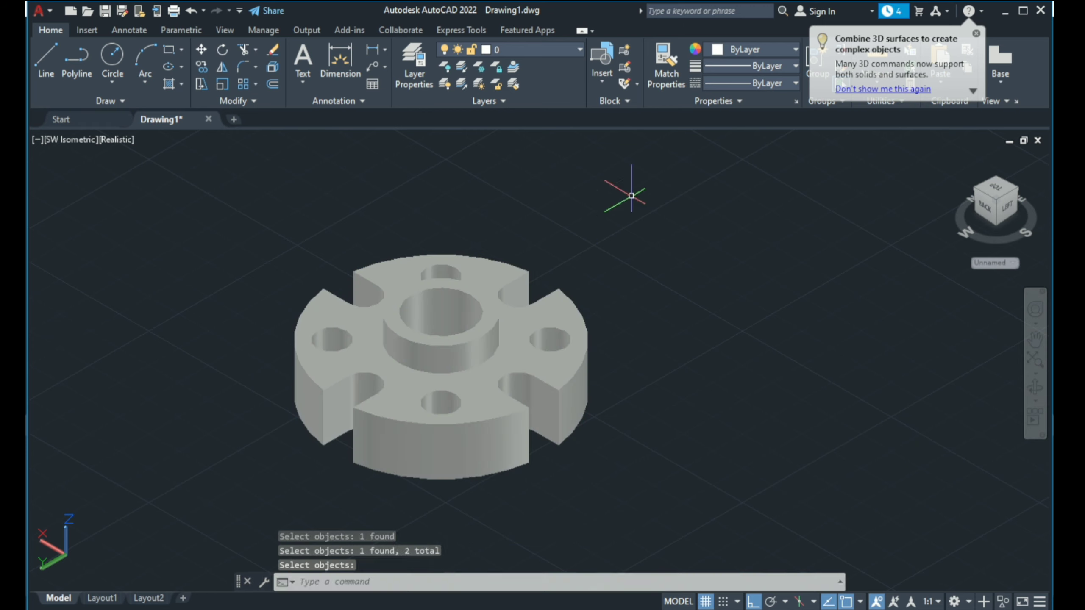
- Set the color of the combined flange solid to the cyan index color and clear the selection
left_click(576, 334)
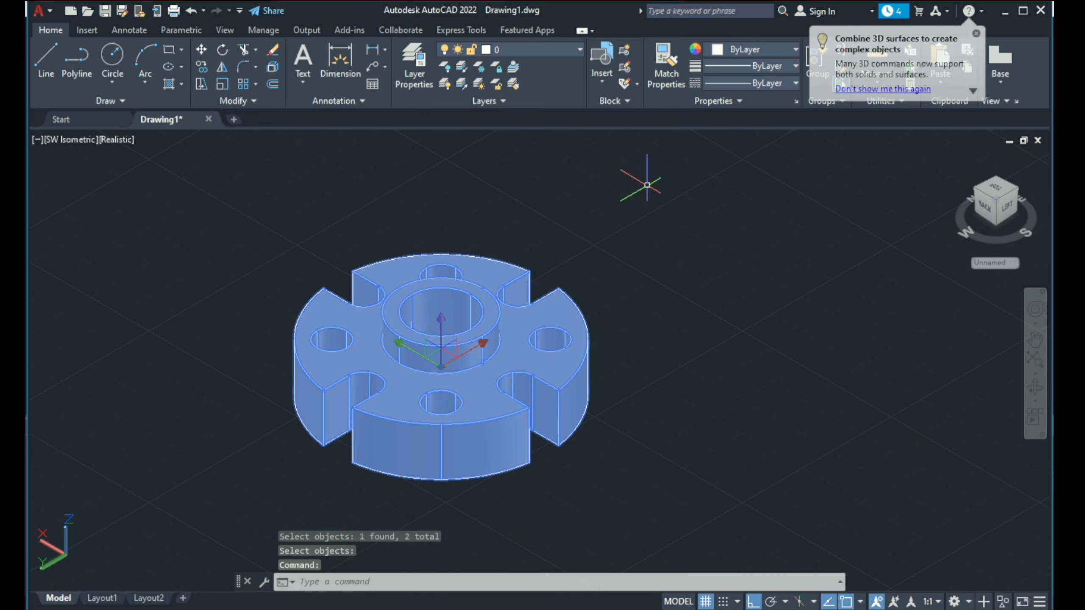
left_click(745, 47)
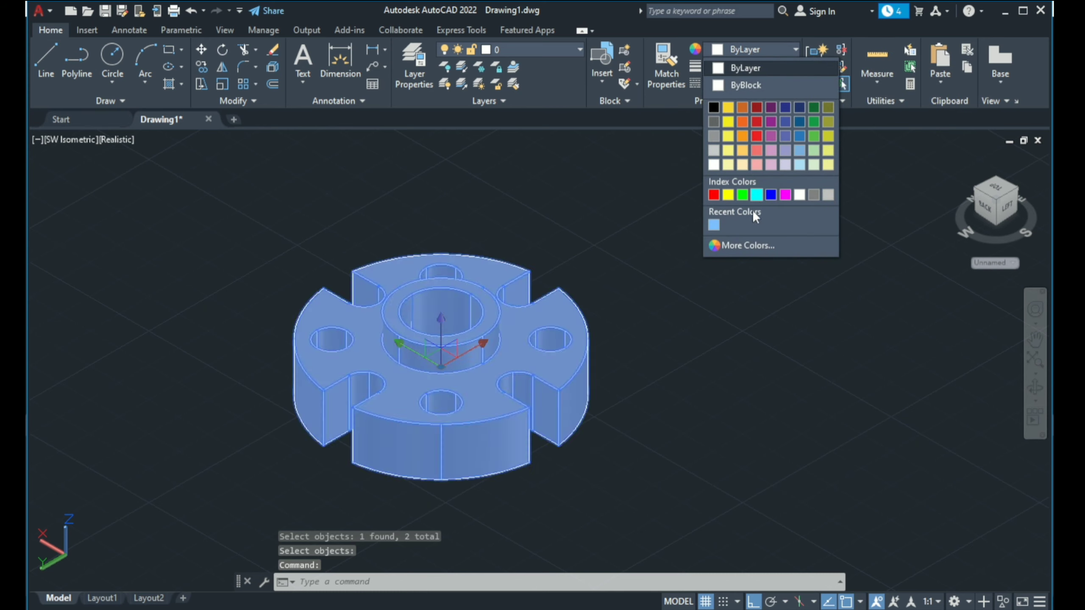
left_click(757, 194)
key("Escape")
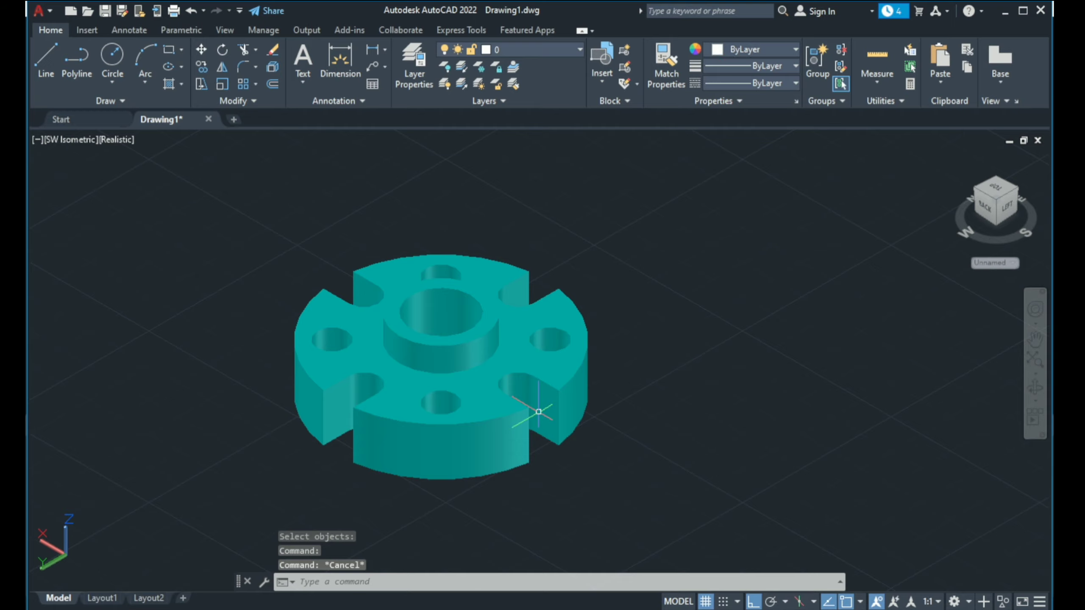
- Orbit around the finished flange to inspect it from several sides and turn off the drawing grid
middle_click_drag(496, 463, 574, 450)
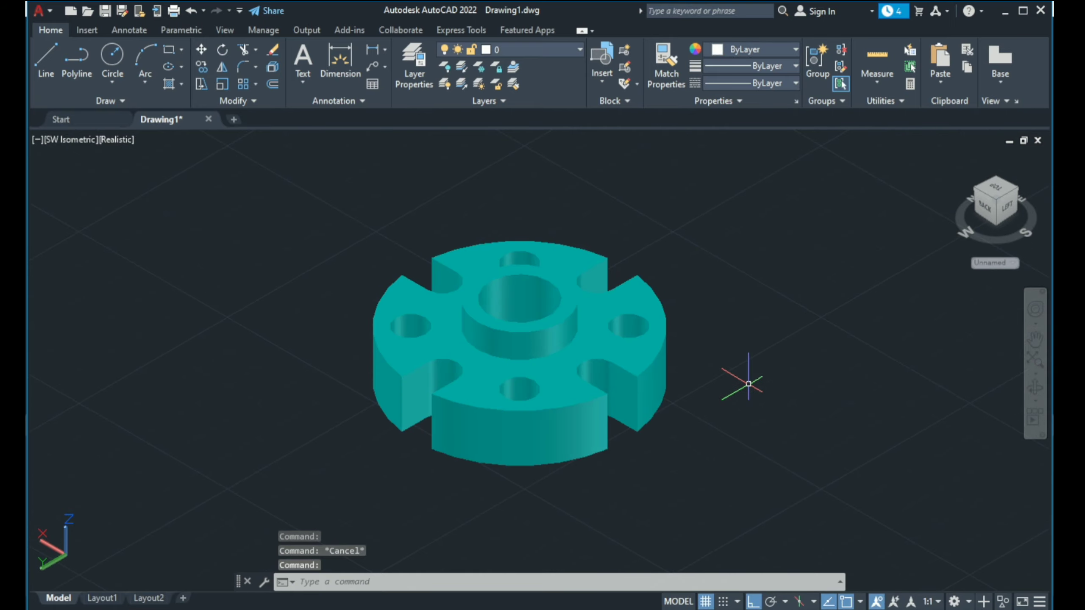
middle_click_drag(744, 380, 567, 551, "ctrl+shift")
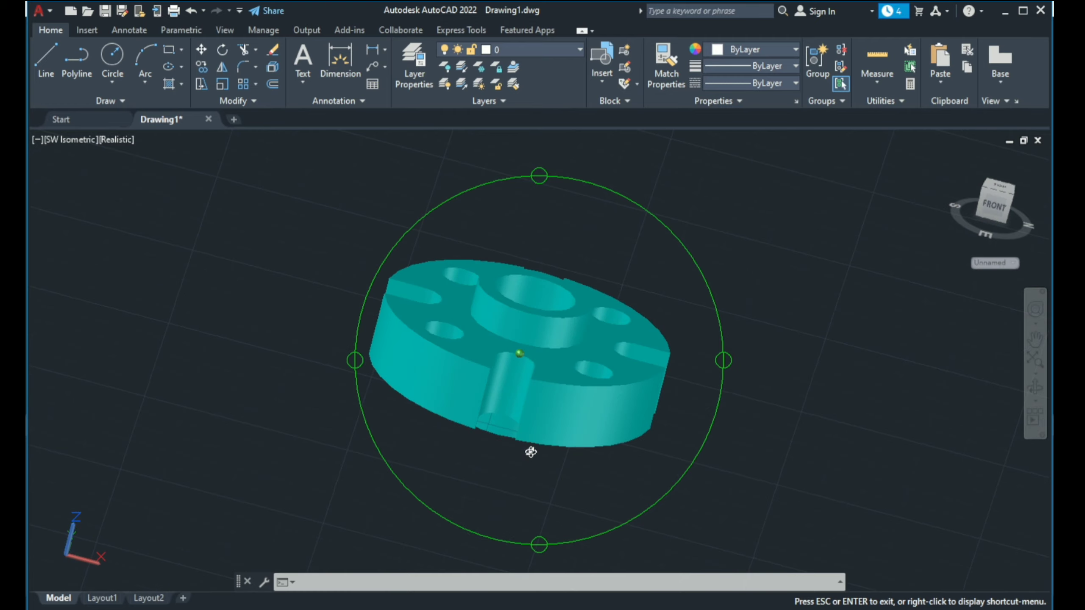
middle_click_drag(531, 452, 551, 462, "ctrl+shift")
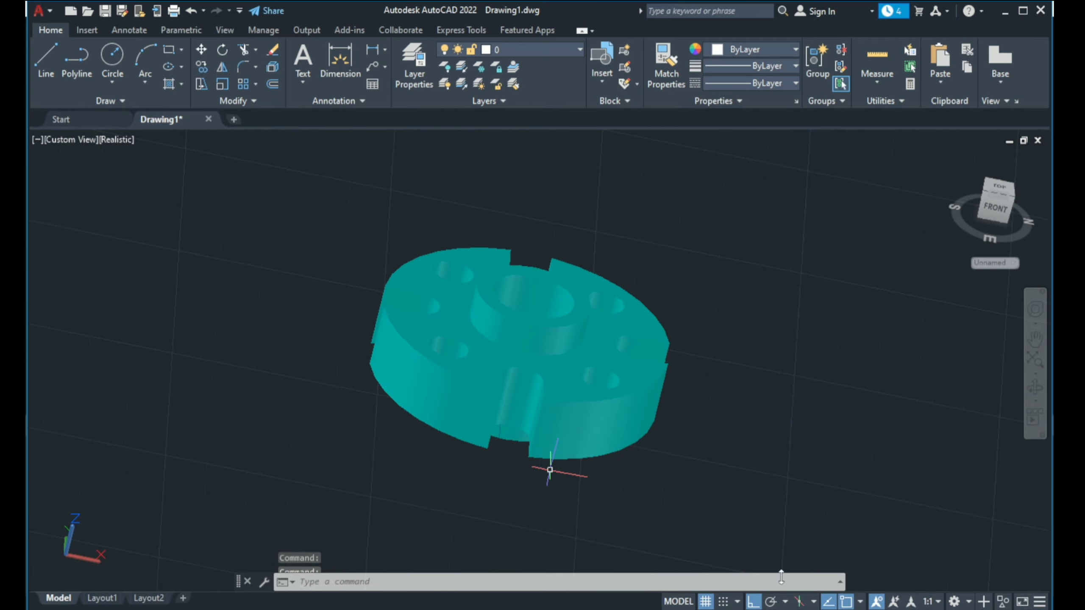
left_click(705, 601)
middle_click_drag(580, 421, 625, 466, "ctrl+shift")
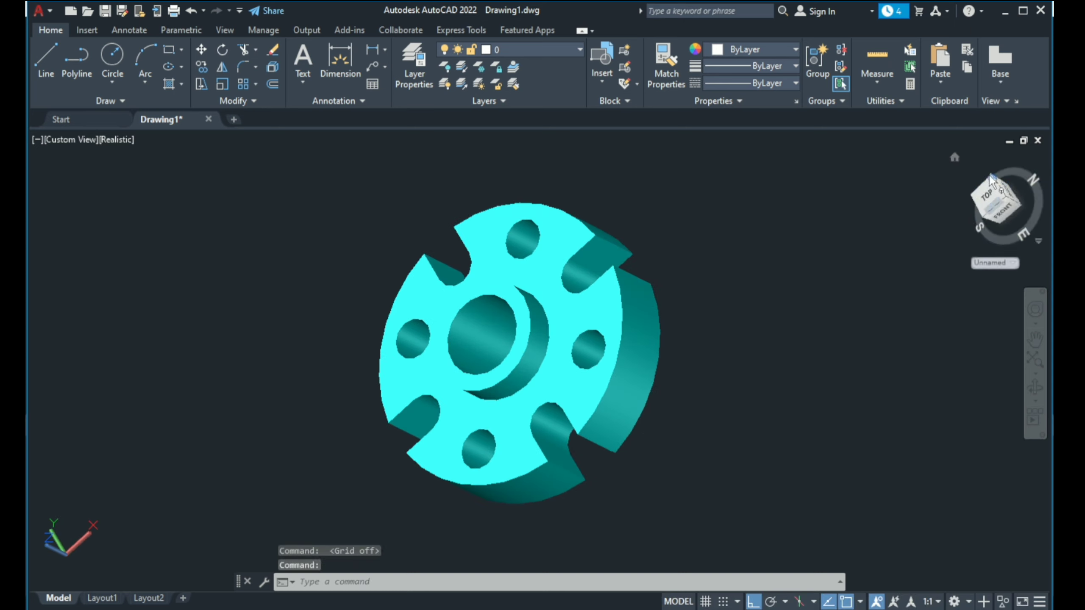
- Set the view of the flange to NW Isometric and its visual style to Hidden
left_click(989, 174)
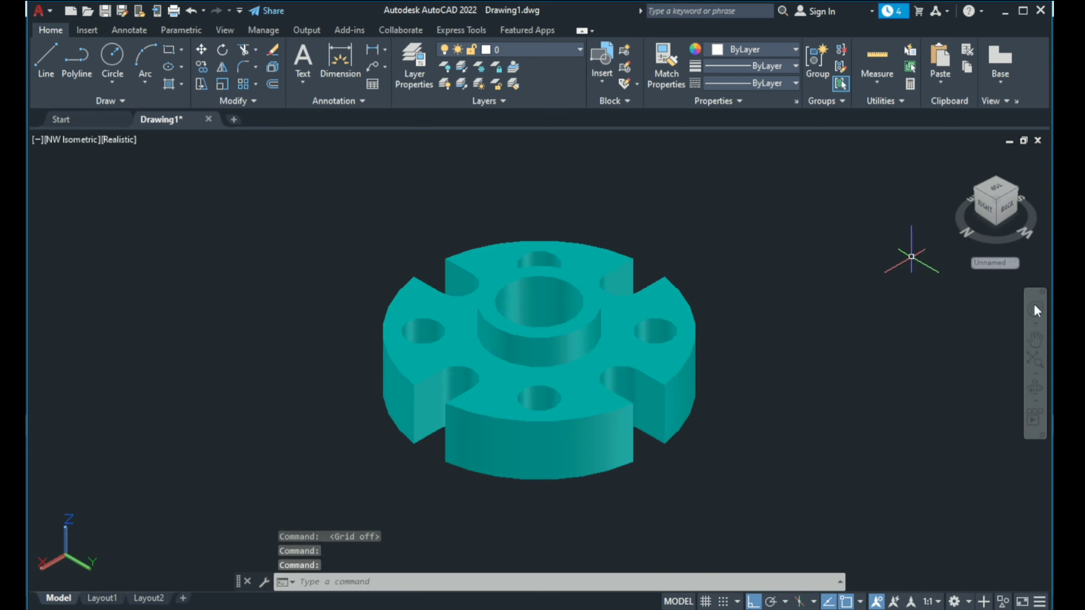
middle_click_drag(796, 372, 717, 373)
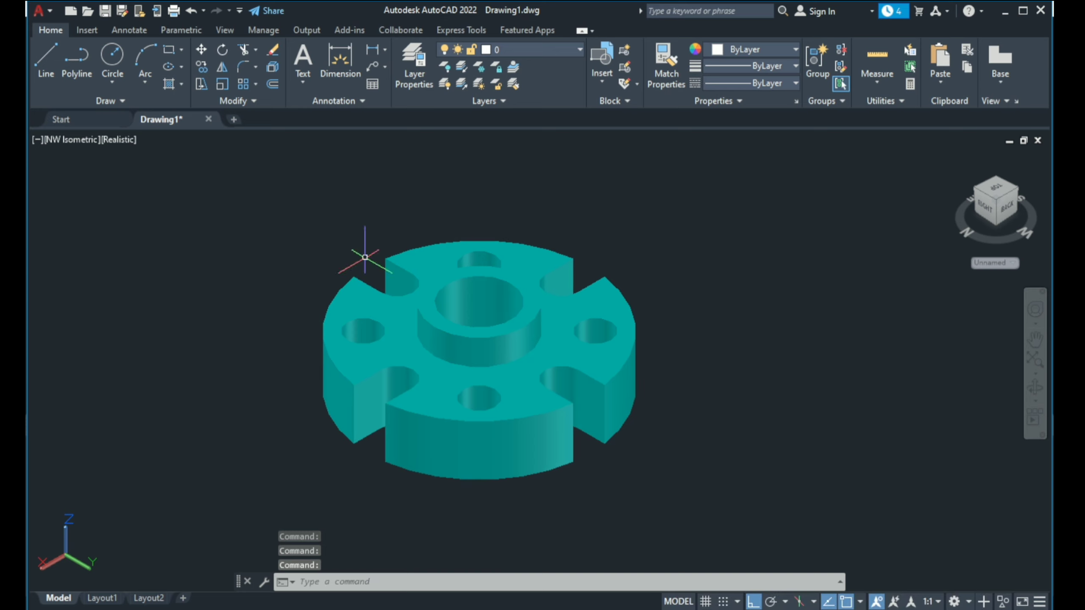
left_click(116, 143)
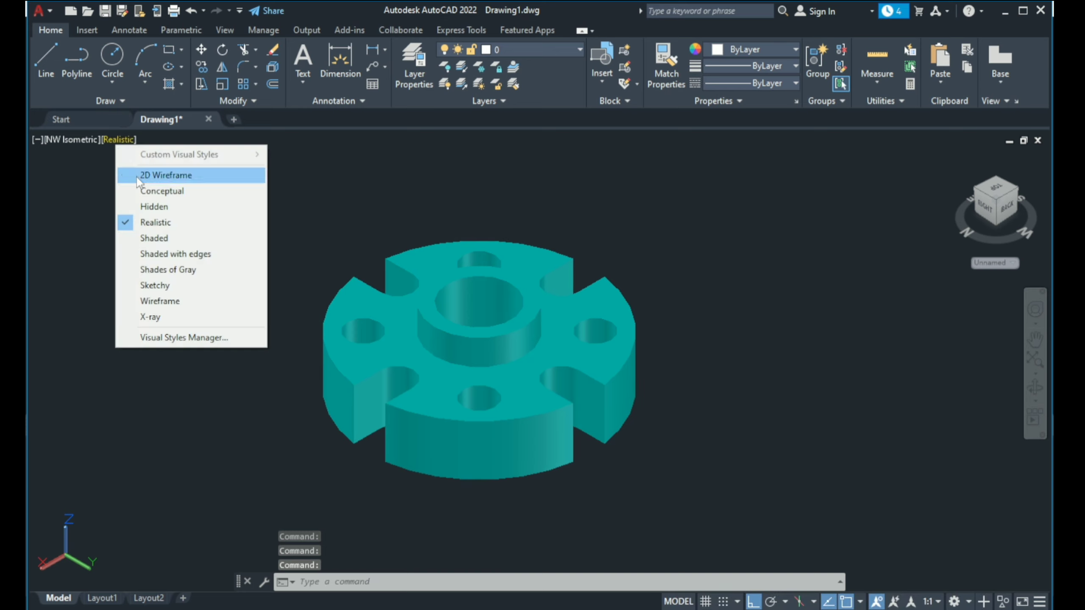
left_click(186, 207)
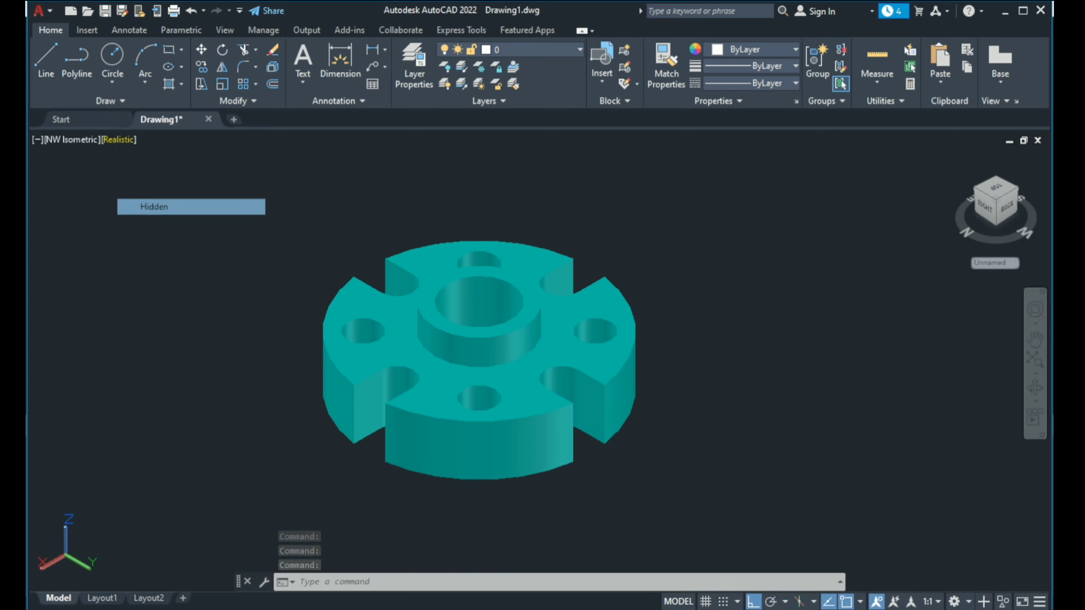